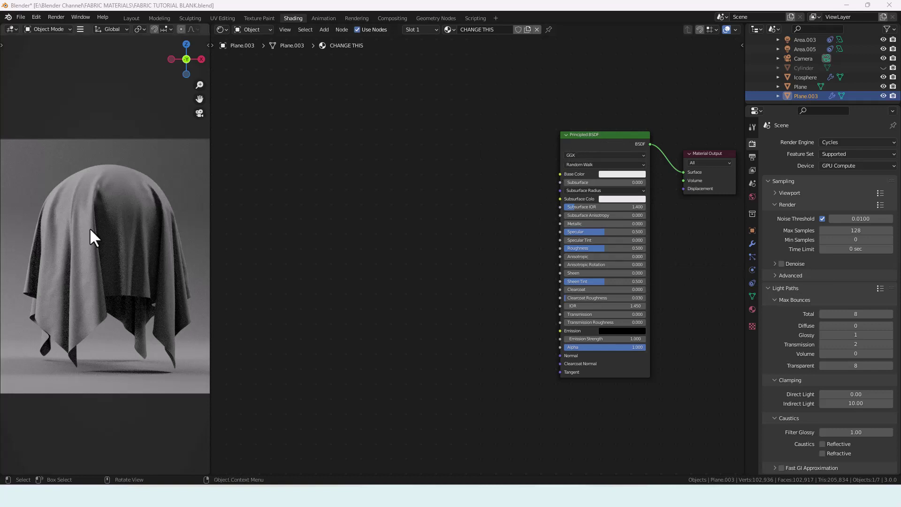
# Unhide the Cylinder object and add a Texture Coordinate node well to the left of the Principled BSDF node
pyautogui.click(883, 68)
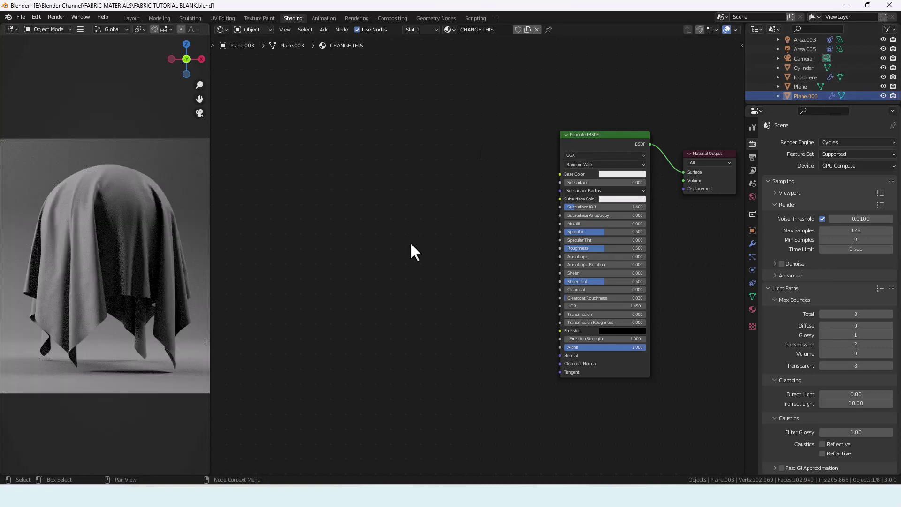
pyautogui.hotkey('shift', 'a')
pyautogui.click(452, 241)
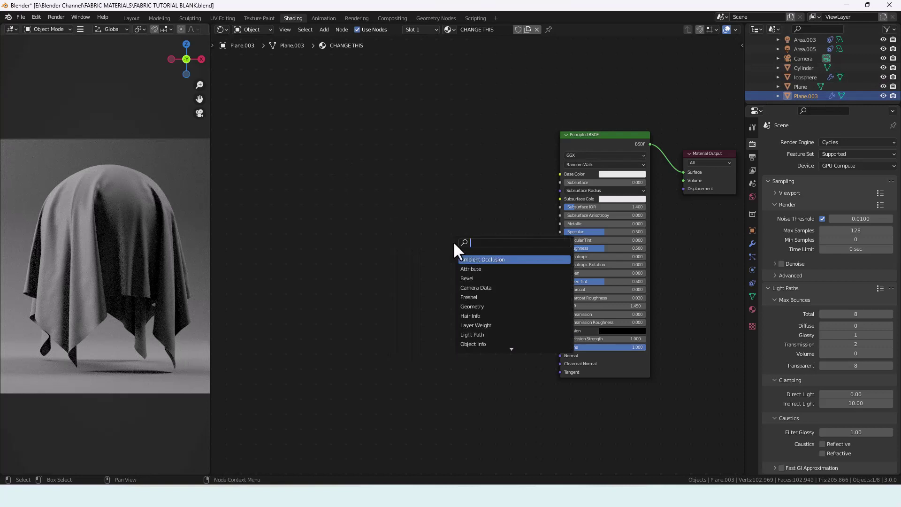
pyautogui.write('TEXTURE')
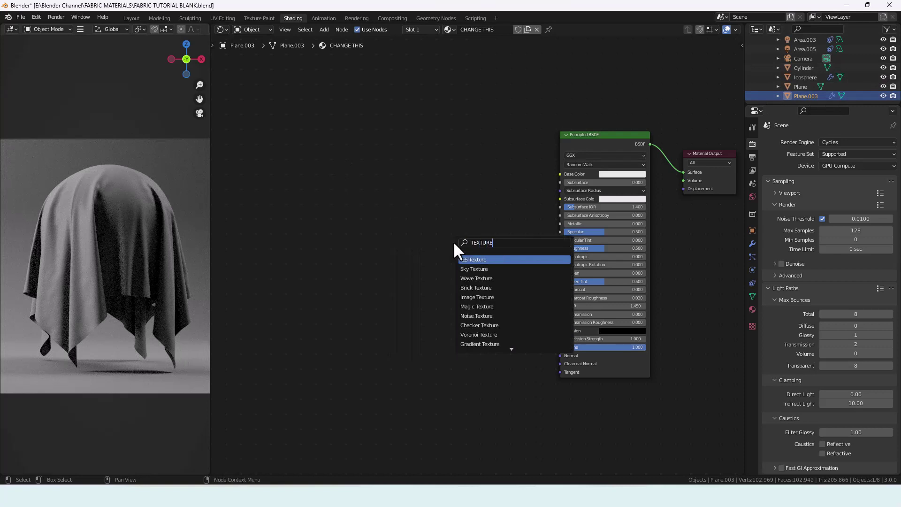
pyautogui.write(' CO')
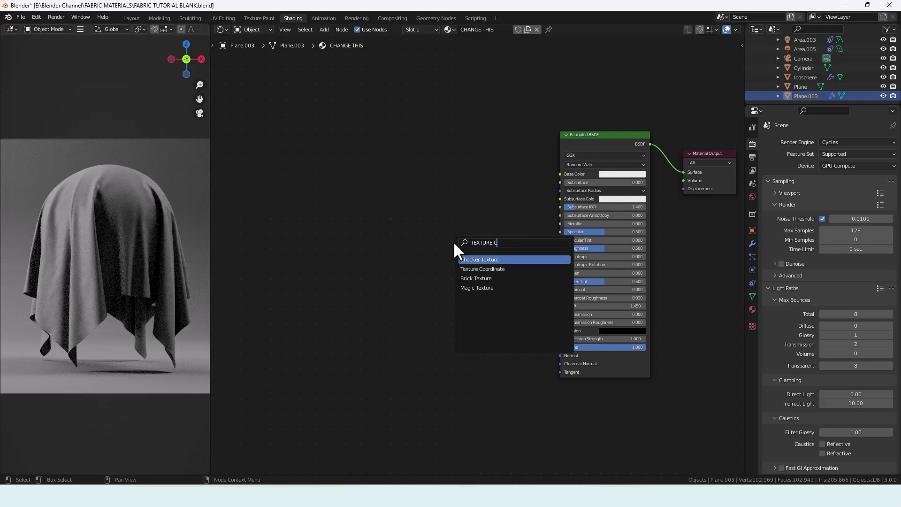
pyautogui.press('Return')
pyautogui.click(270, 179)
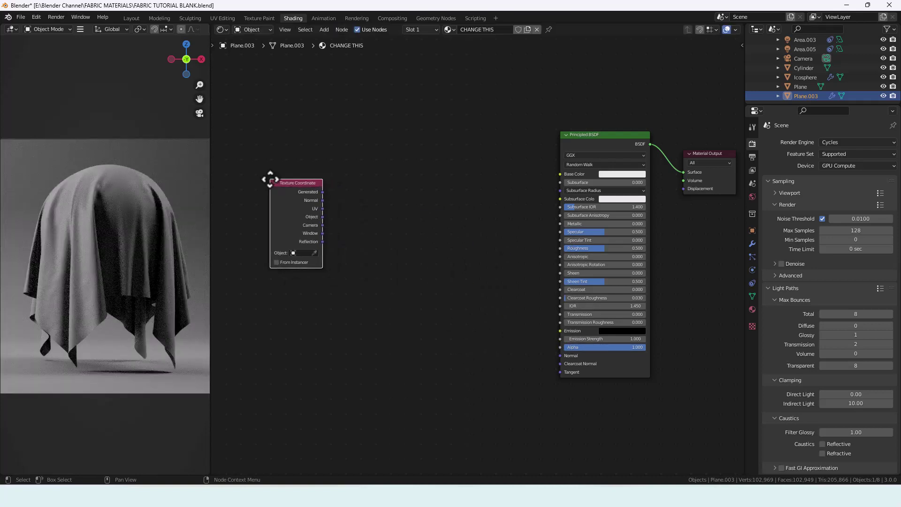
# Link the Texture Coordinate UV output to the Principled BSDF Base Color and insert a Brick Texture node on that link
pyautogui.moveTo(322, 209); pyautogui.dragTo(557, 175)
pyautogui.moveTo(475, 220); pyautogui.dragTo(397, 253, button='middle')
pyautogui.click(396, 253)
pyautogui.hotkey('shift', 'a')
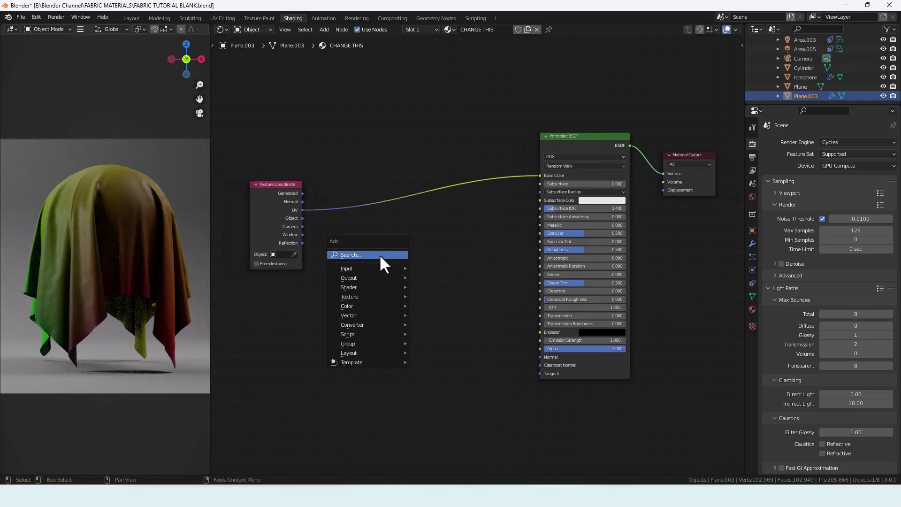
pyautogui.click(380, 256)
pyautogui.write('BRICK')
pyautogui.press('Return')
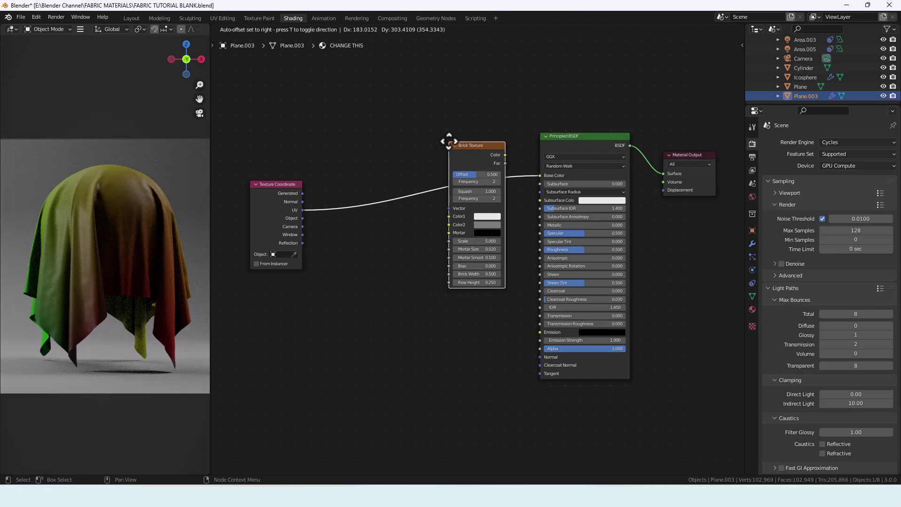
pyautogui.click(449, 141)
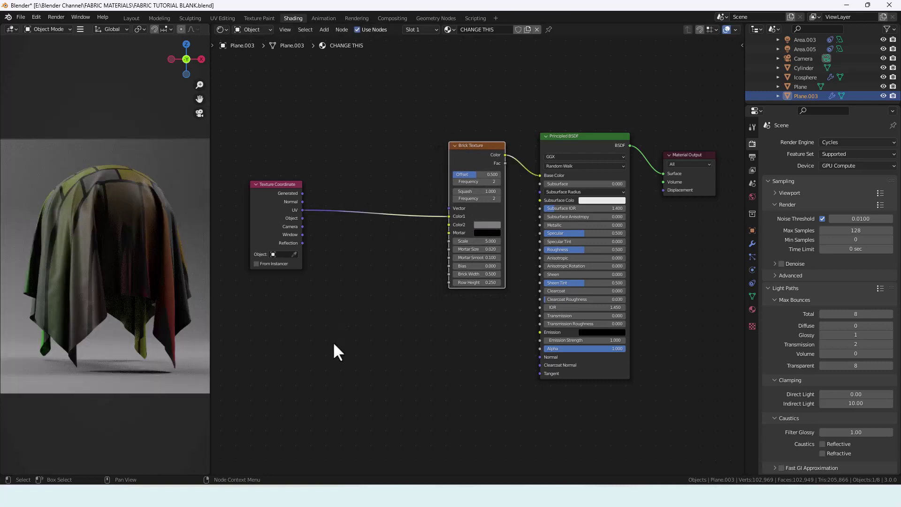
# Insert a Musgrave Texture node on the link between the Texture Coordinate node and the Brick Texture's Color1 input
pyautogui.click(359, 309)
pyautogui.hotkey('shift', 'a')
pyautogui.click(358, 309)
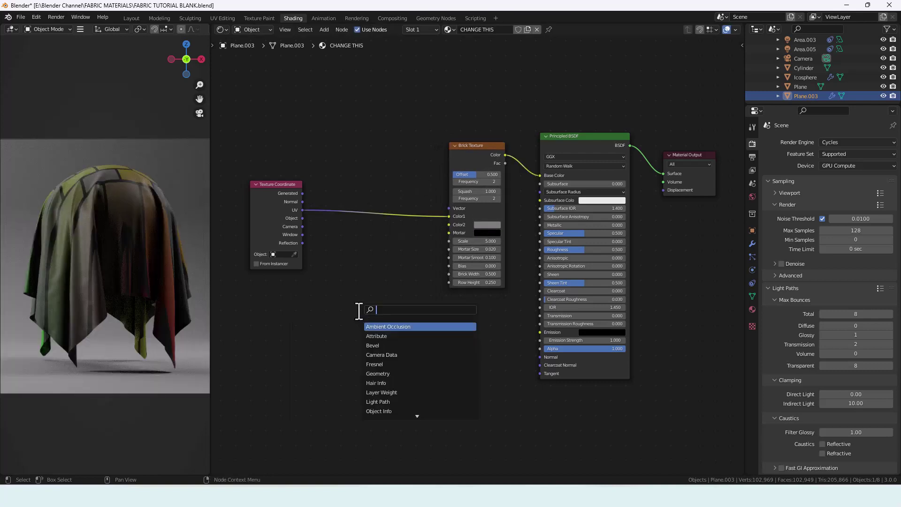
pyautogui.write('MUSG')
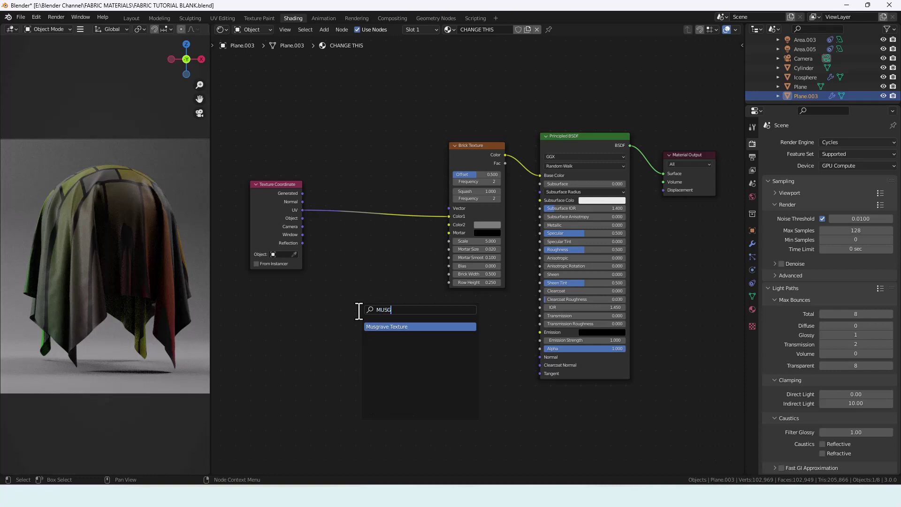
pyautogui.press('Return')
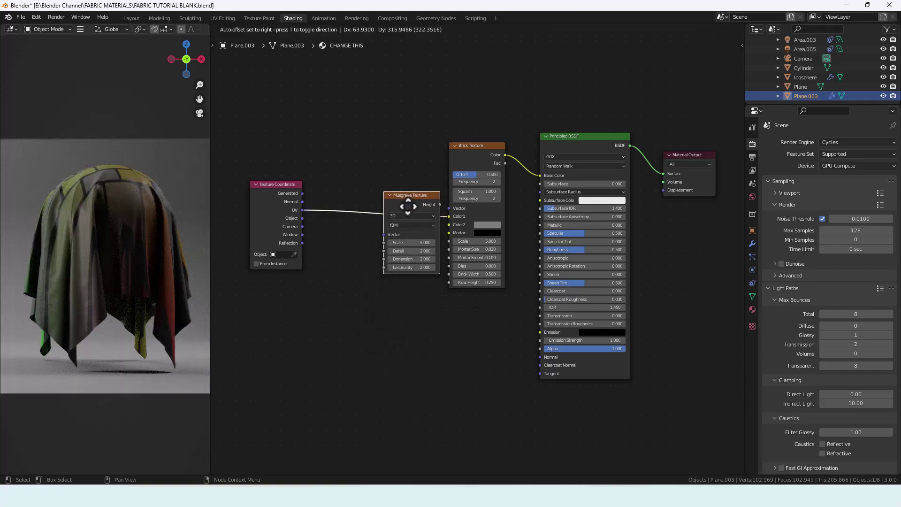
pyautogui.click(408, 208)
pyautogui.moveTo(407, 204); pyautogui.dragTo(400, 205)
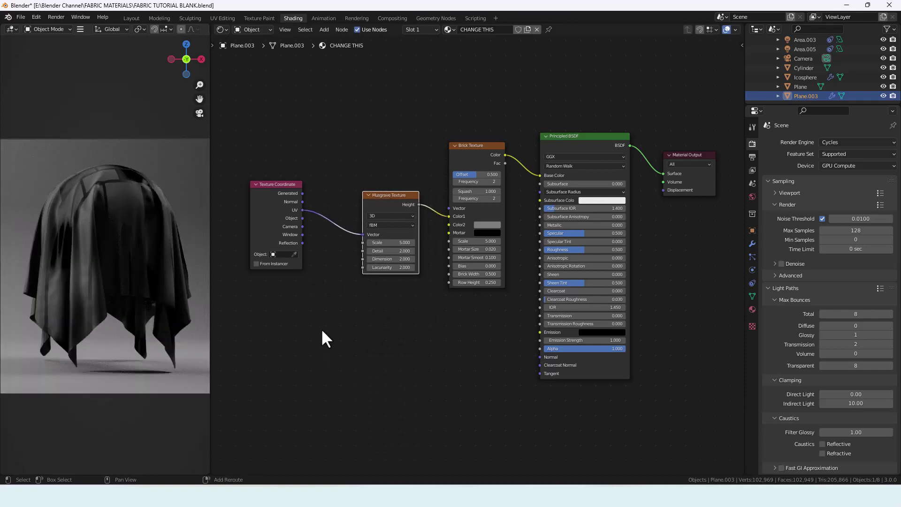
# Insert a Noise Texture node on the link between the Texture Coordinate and Musgrave Texture nodes
pyautogui.hotkey('shift', 'a')
pyautogui.click(322, 330)
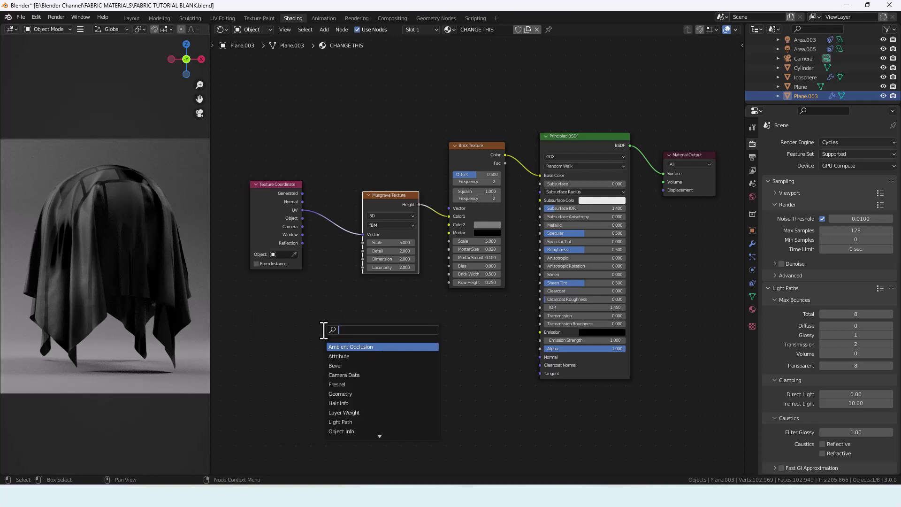
pyautogui.write('NOIS')
pyautogui.press('Down')
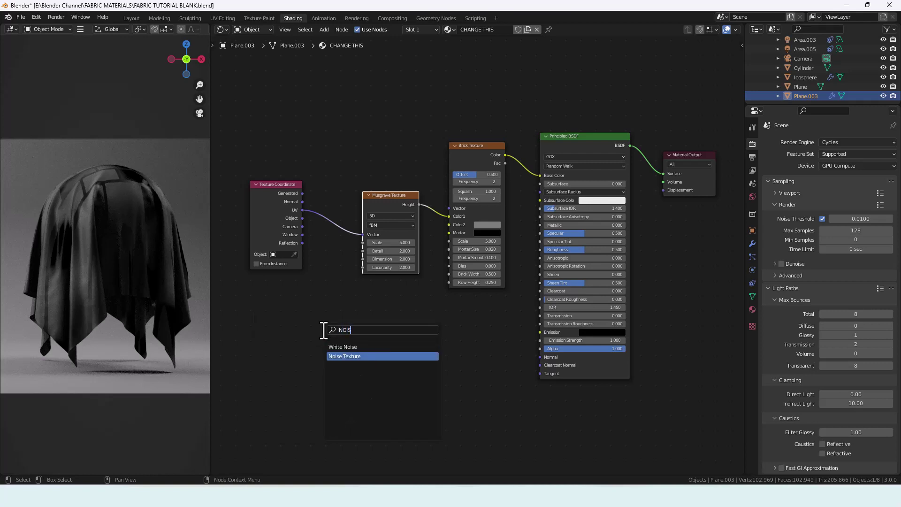
pyautogui.press('Return')
pyautogui.click(332, 192)
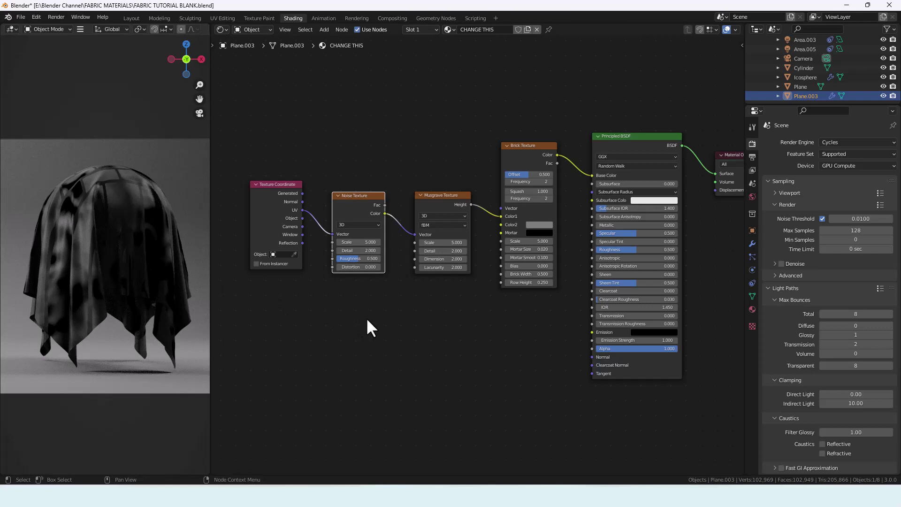
# Set the dimensions of both the Noise Texture and Musgrave Texture nodes to 2D
pyautogui.click(379, 225)
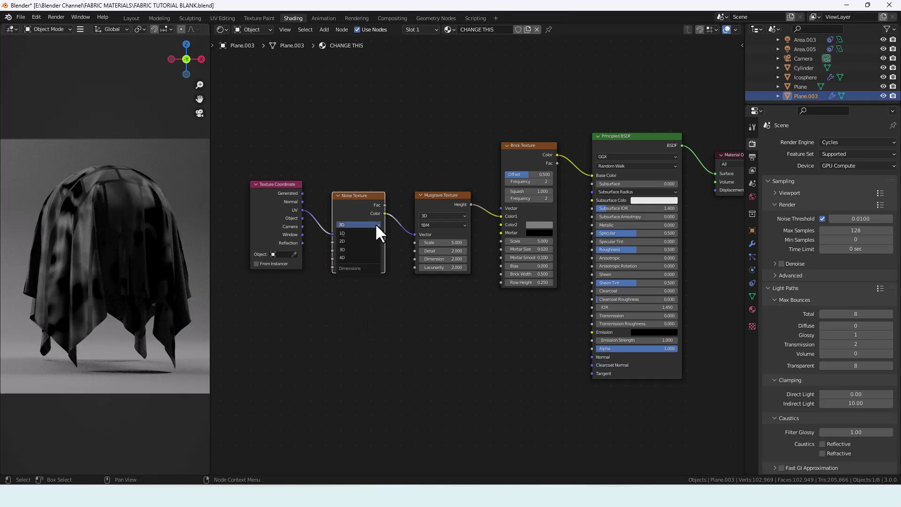
pyautogui.click(357, 241)
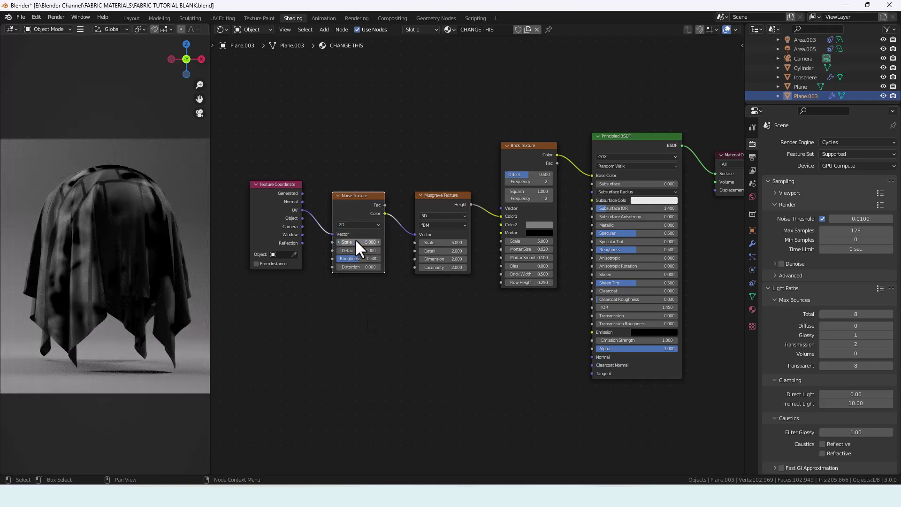
pyautogui.click(442, 215)
pyautogui.click(441, 231)
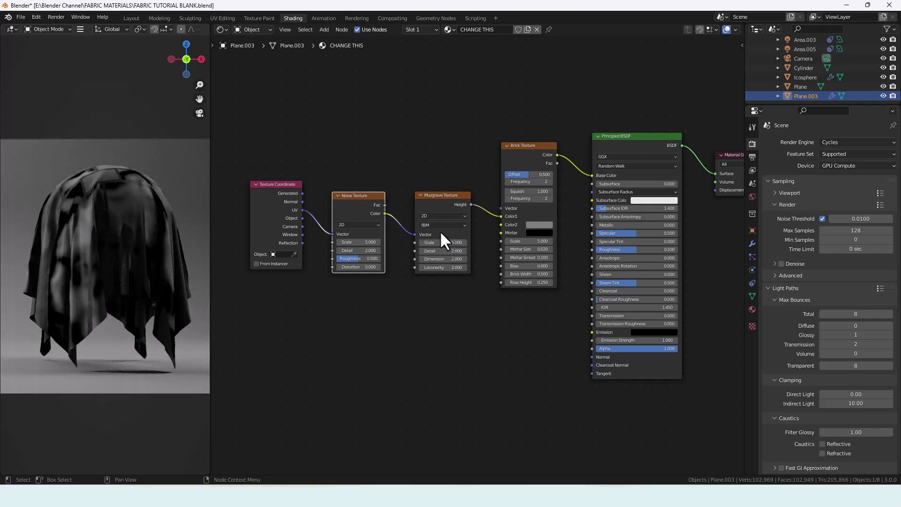
# Insert a ColorRamp node on the link between the Brick Texture and the Principled BSDF Base Color
pyautogui.hotkey('shift', 'a')
pyautogui.click(483, 325)
pyautogui.write('color ramp')
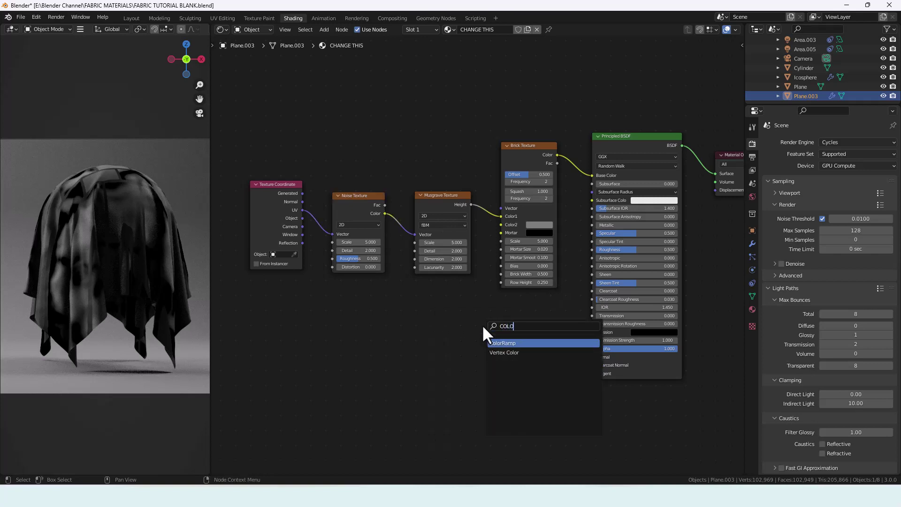
pyautogui.press('Return')
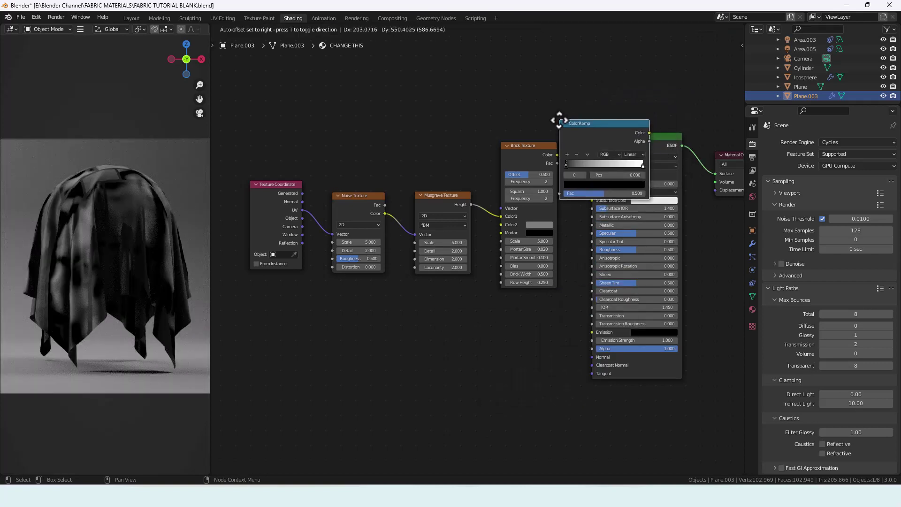
pyautogui.click(560, 122)
pyautogui.moveTo(601, 247); pyautogui.dragTo(582, 245, button='middle')
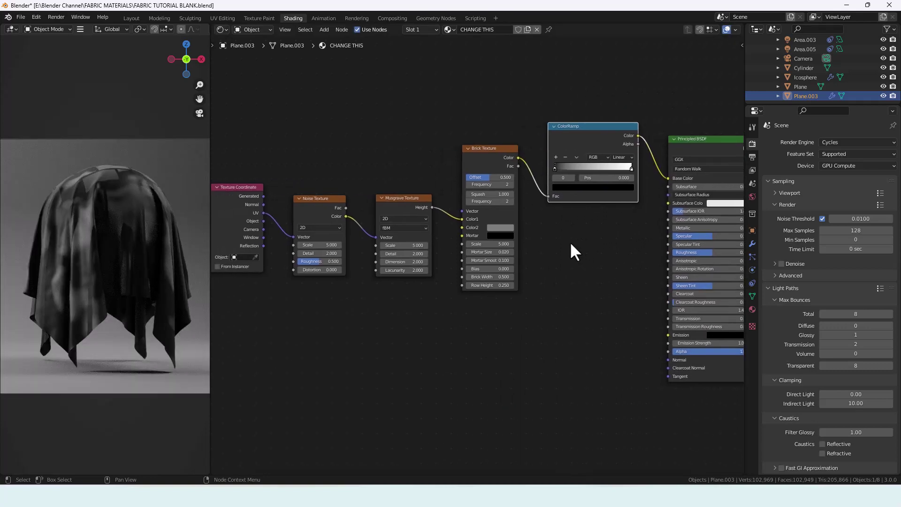
pyautogui.click(582, 238)
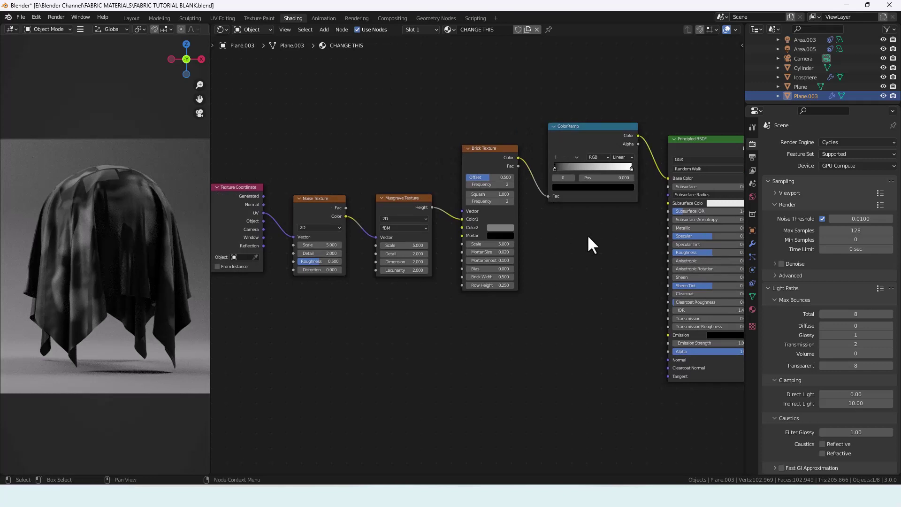
# Set the ColorRamp's color mode to HSL and its color interpolation to Far
pyautogui.click(598, 156)
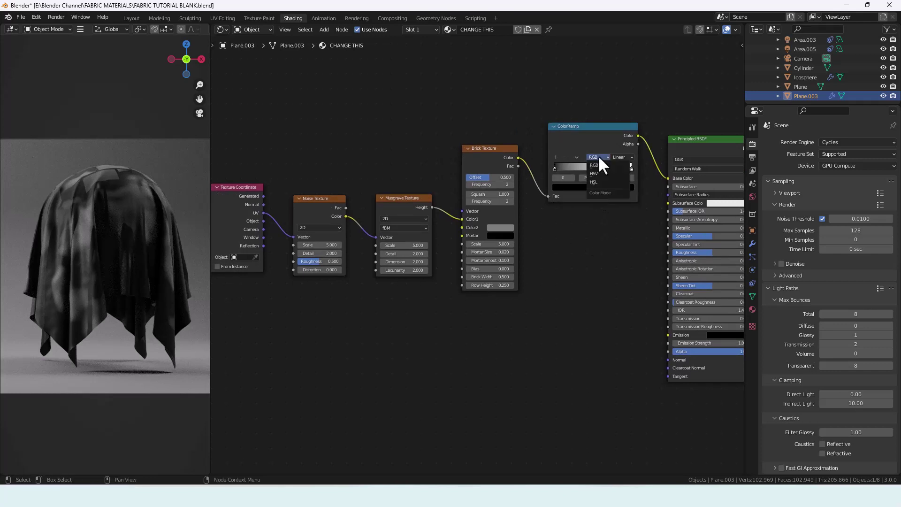
pyautogui.click(598, 183)
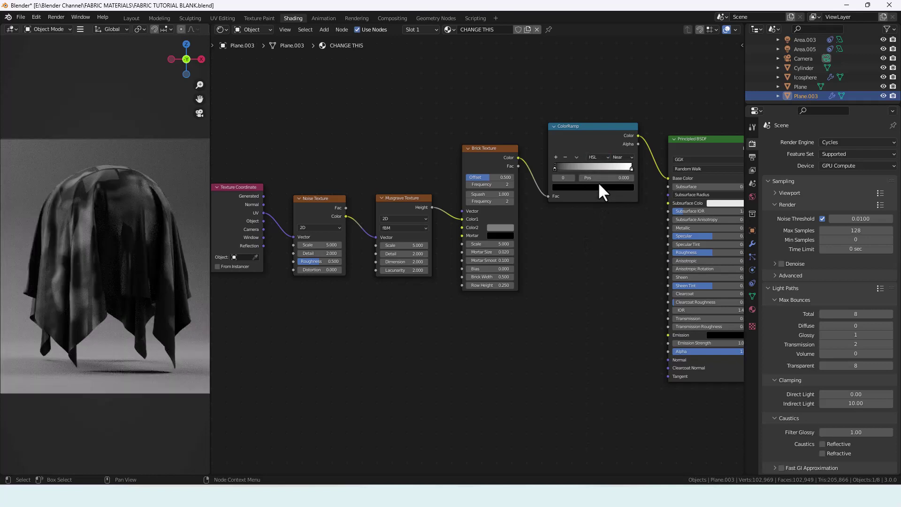
pyautogui.click(618, 156)
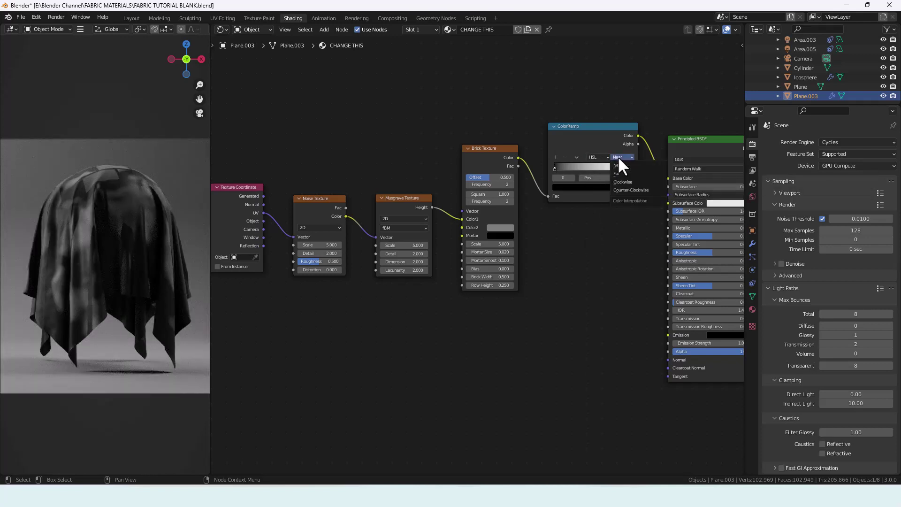
pyautogui.click(617, 174)
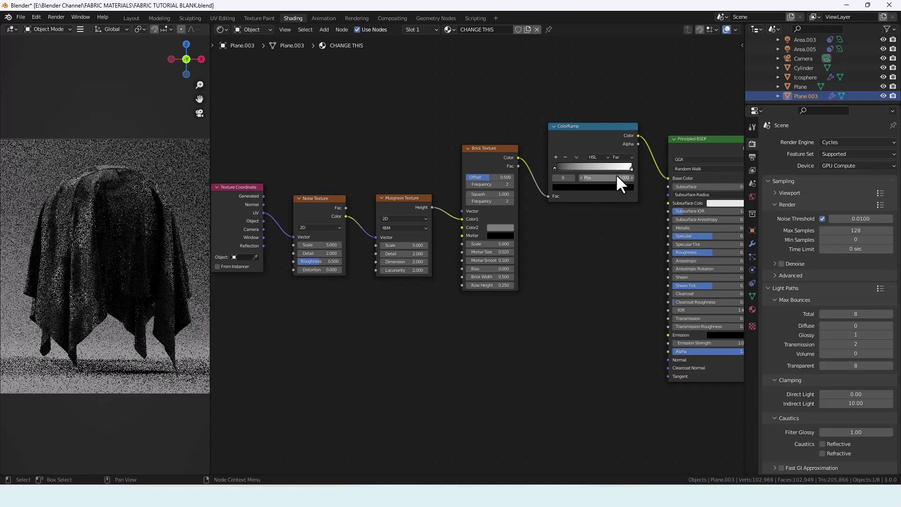
# Turn the ColorRamp's black stop pure red by setting its HSV value and saturation to 1
pyautogui.click(562, 188)
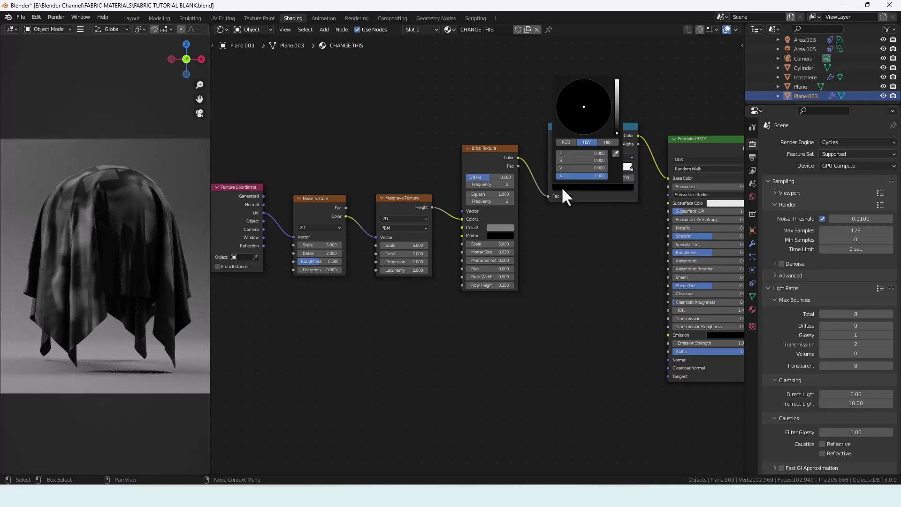
pyautogui.click(564, 167)
pyautogui.write('1')
pyautogui.press('Return')
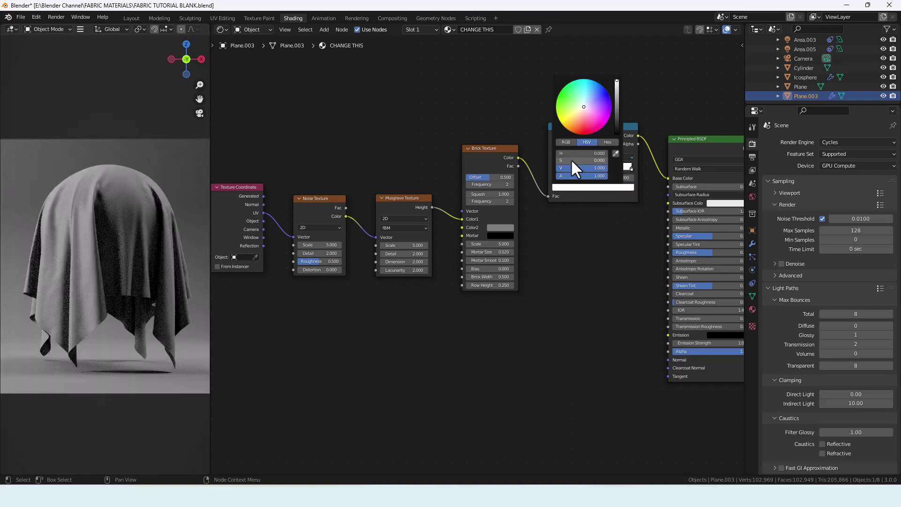
pyautogui.click(558, 160)
pyautogui.write('1')
pyautogui.press('Return')
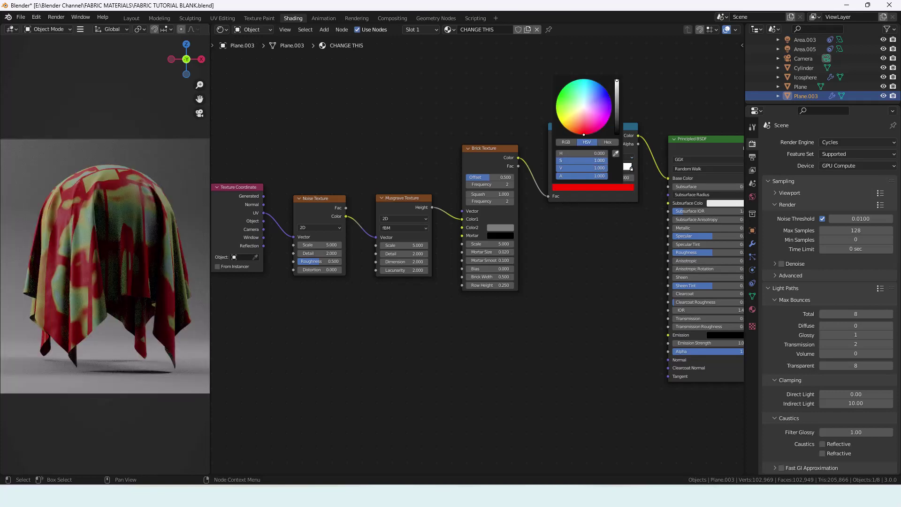
# Turn the ColorRamp's white end stop red by raising its saturation to 1
pyautogui.click(631, 168)
pyautogui.click(587, 187)
pyautogui.click(628, 168)
pyautogui.click(604, 186)
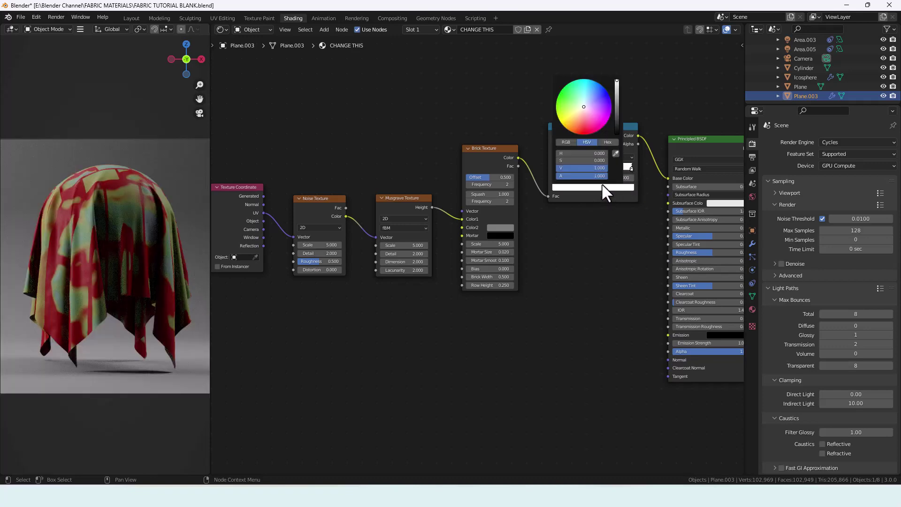
pyautogui.moveTo(565, 159); pyautogui.dragTo(605, 160)
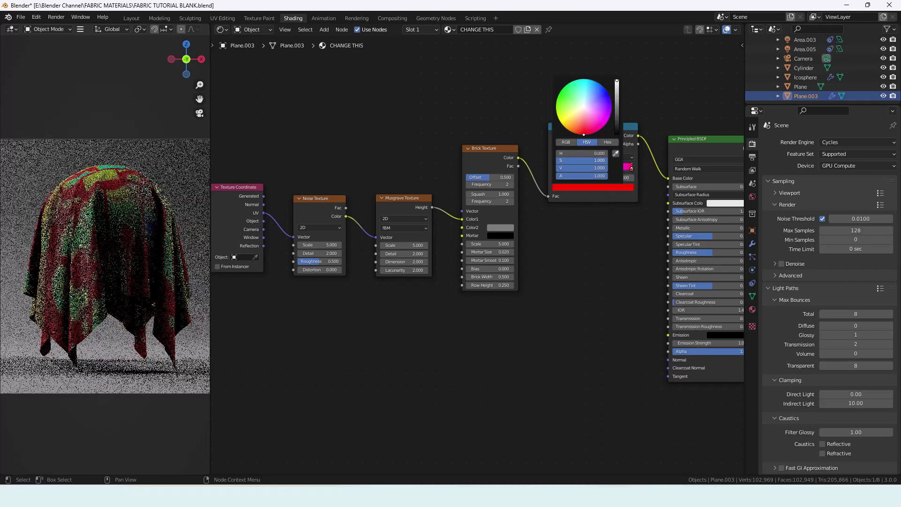
pyautogui.moveTo(603, 232); pyautogui.dragTo(599, 241, button='middle')
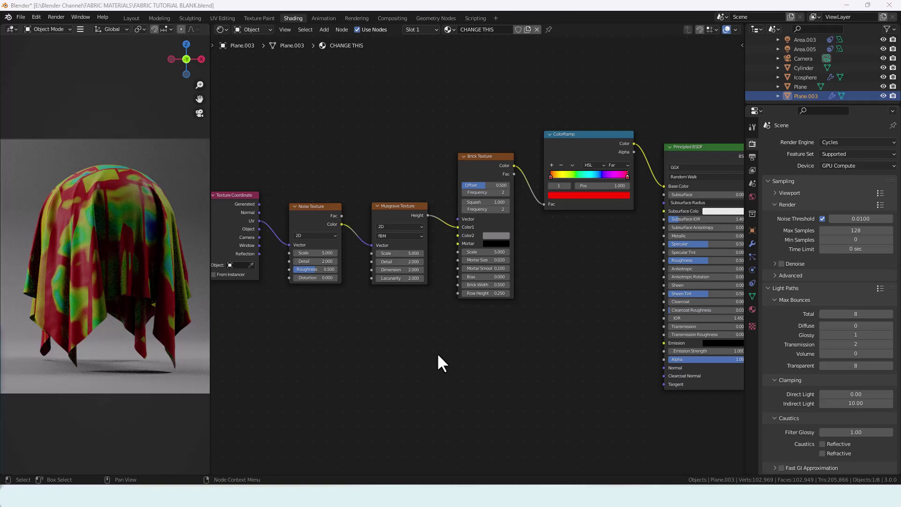
# Add a Value node below the Texture Coordinate node and set it to 1.75
pyautogui.moveTo(367, 337); pyautogui.dragTo(440, 334, button='middle')
pyautogui.hotkey('shift', 'a')
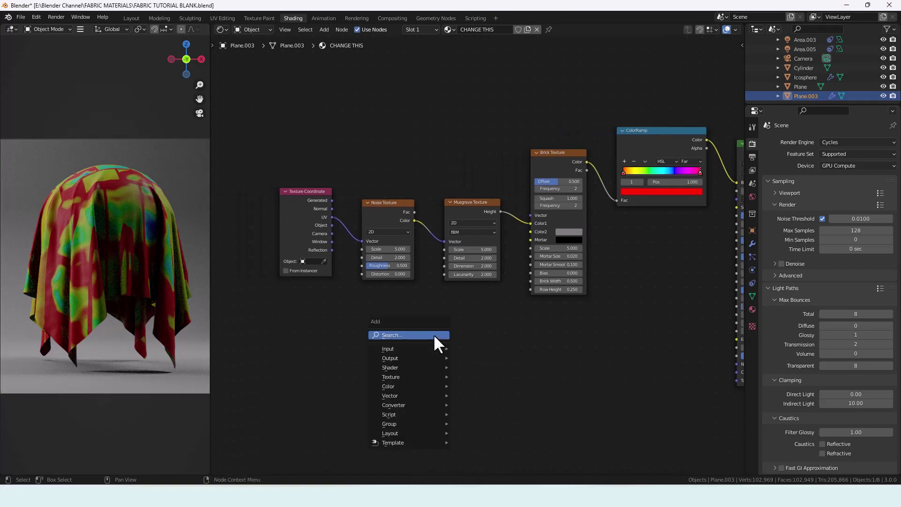
pyautogui.click(433, 334)
pyautogui.write('VALUE')
pyautogui.press('Return')
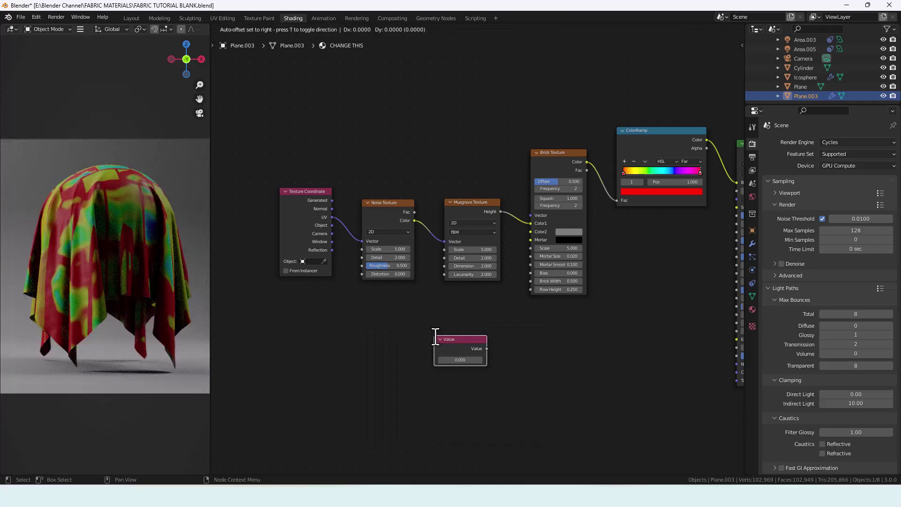
pyautogui.click(279, 306)
pyautogui.click(294, 325)
pyautogui.write('1.75')
pyautogui.press('Return')
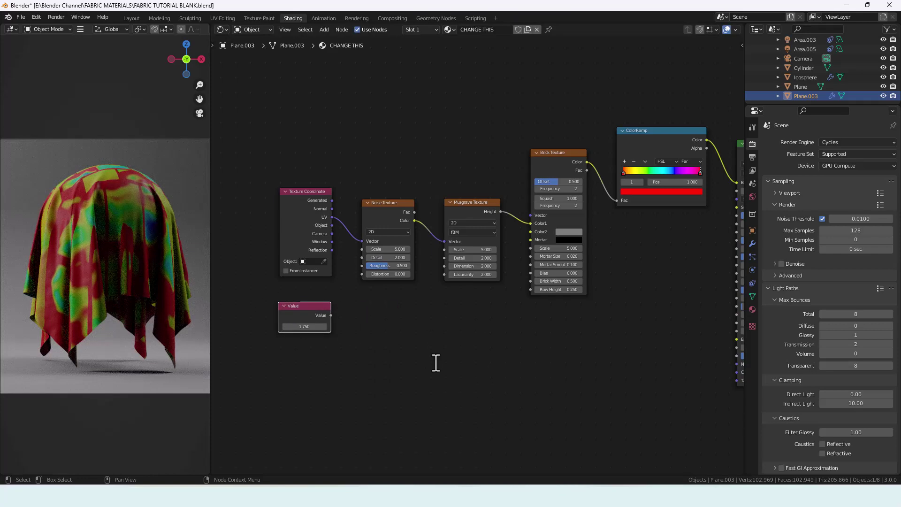
# Add a Math node below the Noise Texture node and duplicate it twice, stacking the copies underneath
pyautogui.hotkey('shift', 'a')
pyautogui.click(423, 361)
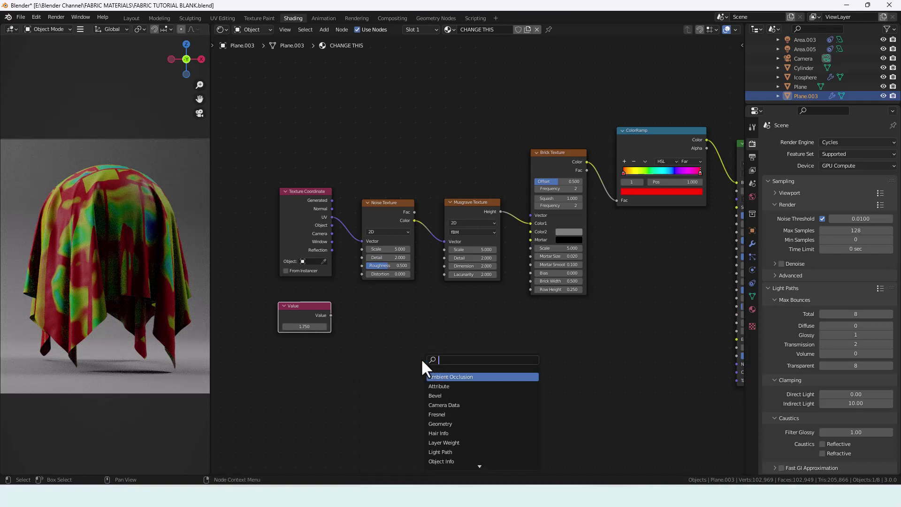
pyautogui.write('MATH')
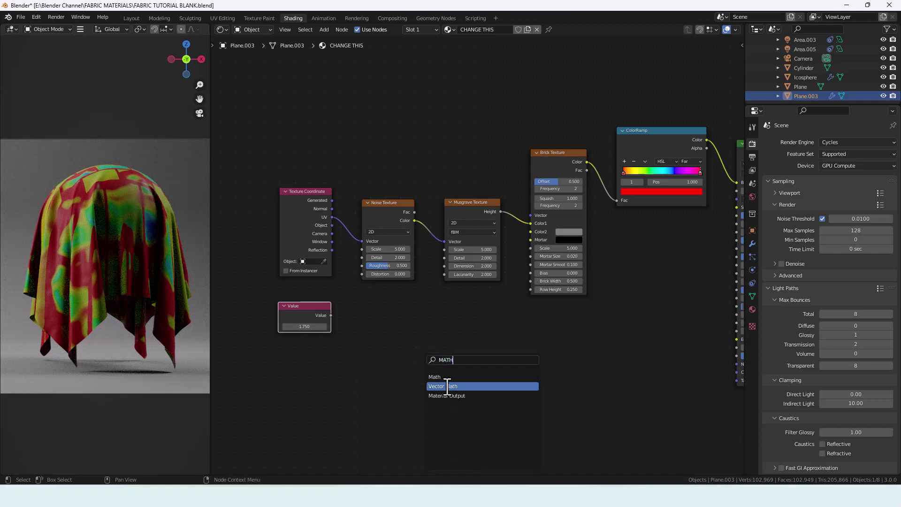
pyautogui.click(445, 376)
pyautogui.click(386, 322)
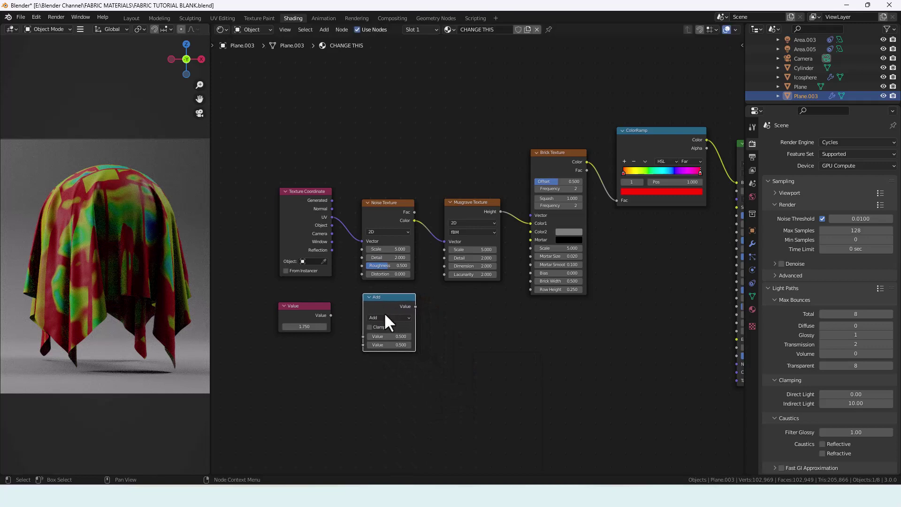
pyautogui.hotkey('shift', 'd')
pyautogui.click(382, 375)
pyautogui.hotkey('shift', 'd')
pyautogui.click(384, 471)
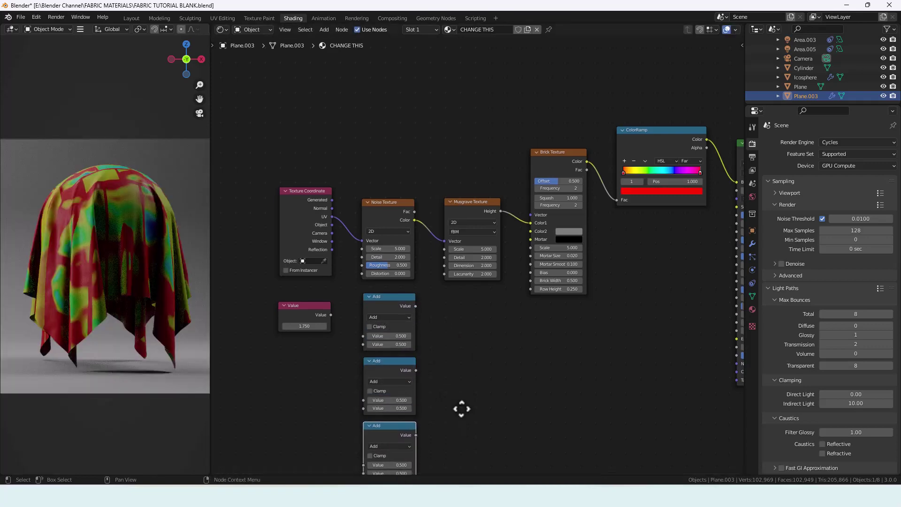
# Set the uppermost Math node to Divide by 2 and connect the Value node to its first input
pyautogui.moveTo(460, 406); pyautogui.dragTo(458, 377, button='middle')
pyautogui.click(383, 291)
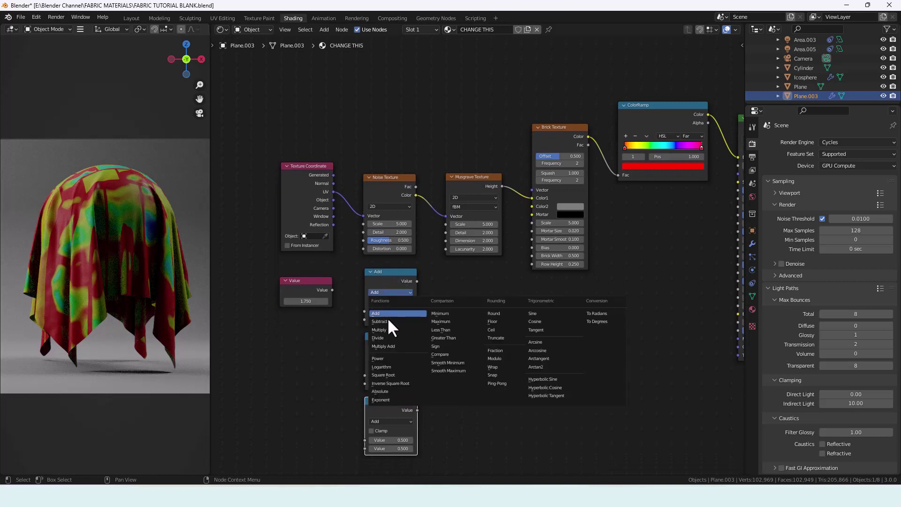
pyautogui.click(387, 338)
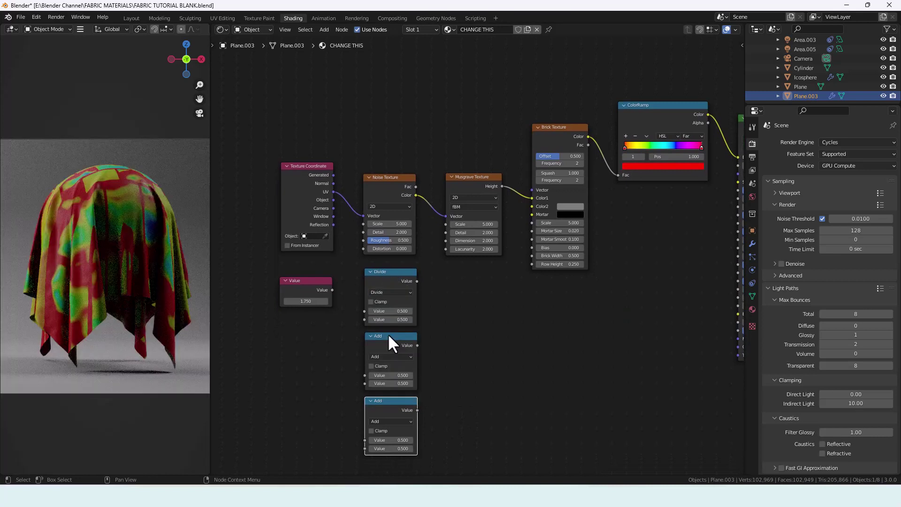
pyautogui.click(387, 320)
pyautogui.write('2')
pyautogui.press('Return')
pyautogui.moveTo(332, 290); pyautogui.dragTo(365, 311)
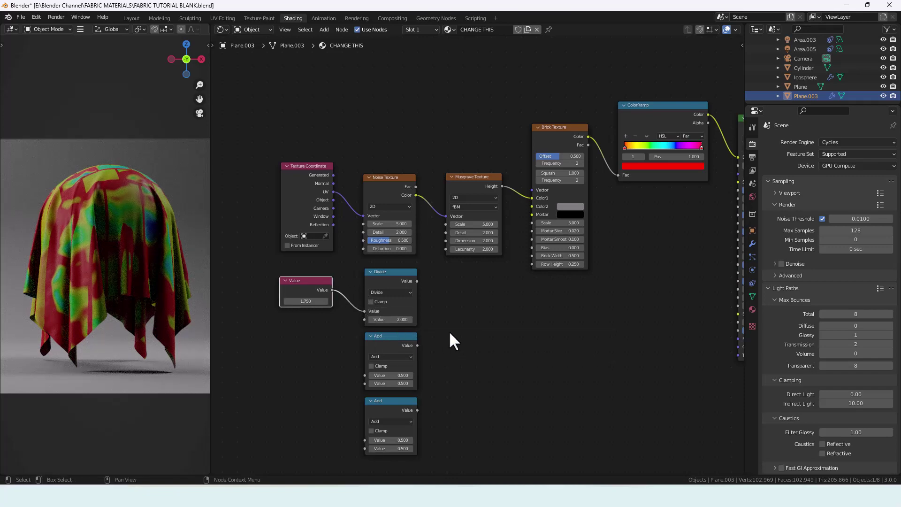
# Change the other two Math nodes to Multiply and connect the Value node to the first input of each
pyautogui.click(392, 357)
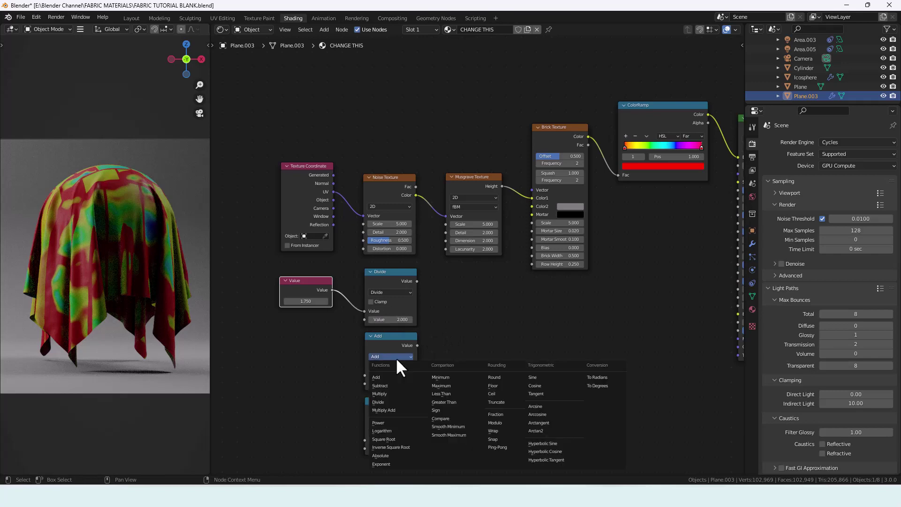
pyautogui.click(394, 393)
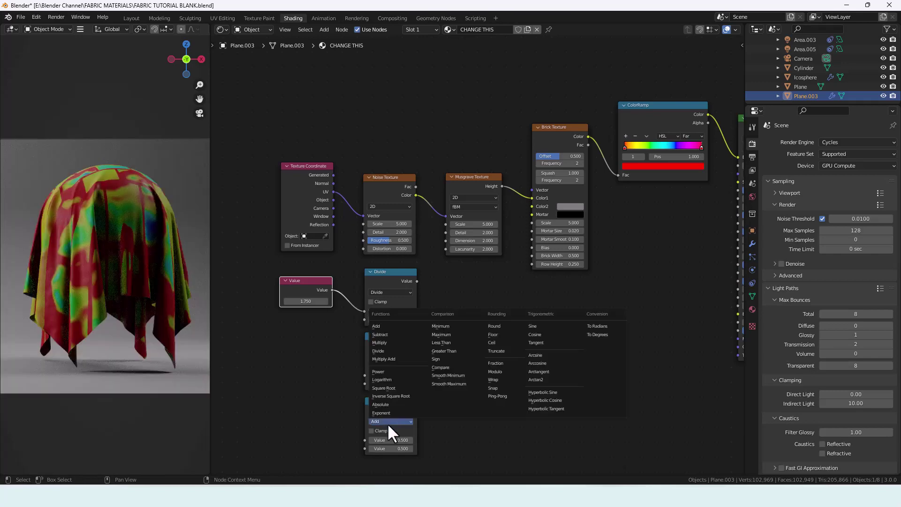
pyautogui.click(381, 343)
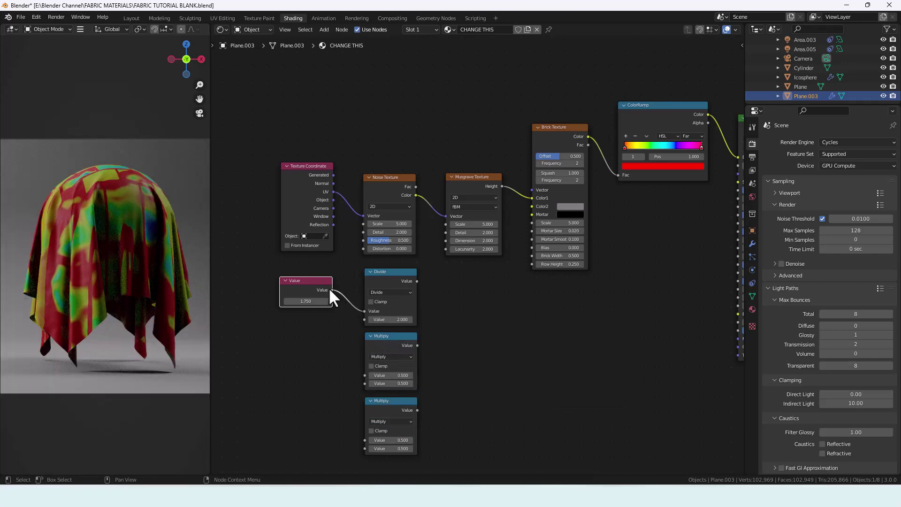
pyautogui.moveTo(332, 290); pyautogui.dragTo(365, 374)
pyautogui.moveTo(332, 290); pyautogui.dragTo(365, 441)
# Set the multiplier of the upper Multiply node to 2 and of the lower Multiply node to 5
pyautogui.doubleClick(388, 382)
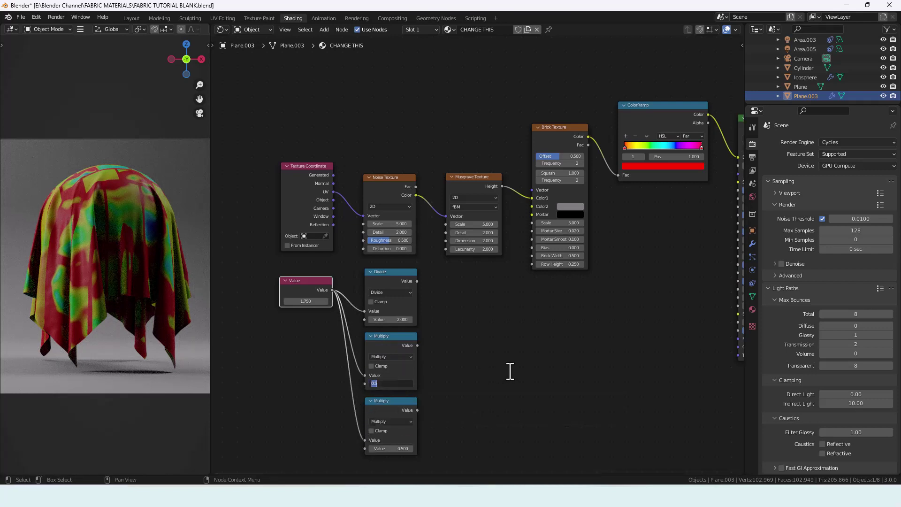
pyautogui.write('2')
pyautogui.press('Return')
pyautogui.doubleClick(403, 448)
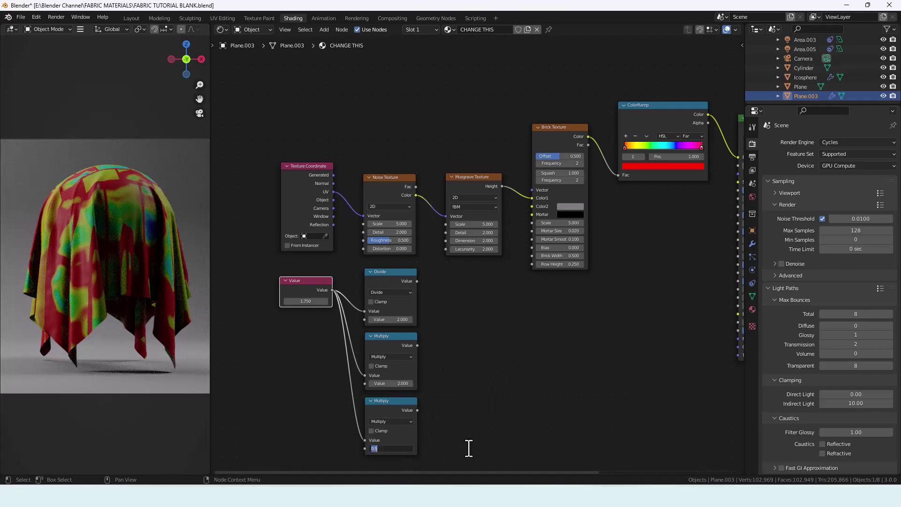
pyautogui.write('5')
pyautogui.press('Return')
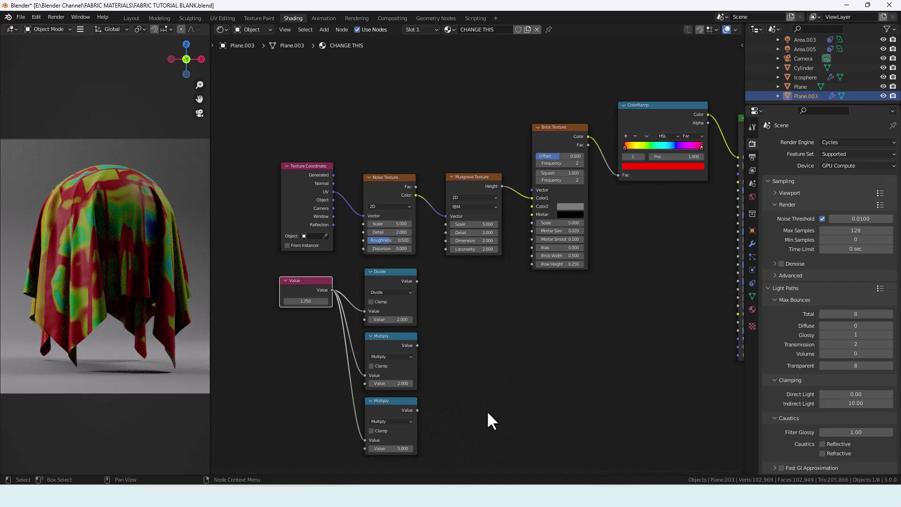
# Move the three Math nodes together with the Value node so the Math nodes sit beneath the Texture Coordinate node
pyautogui.moveTo(469, 439); pyautogui.dragTo(358, 280)
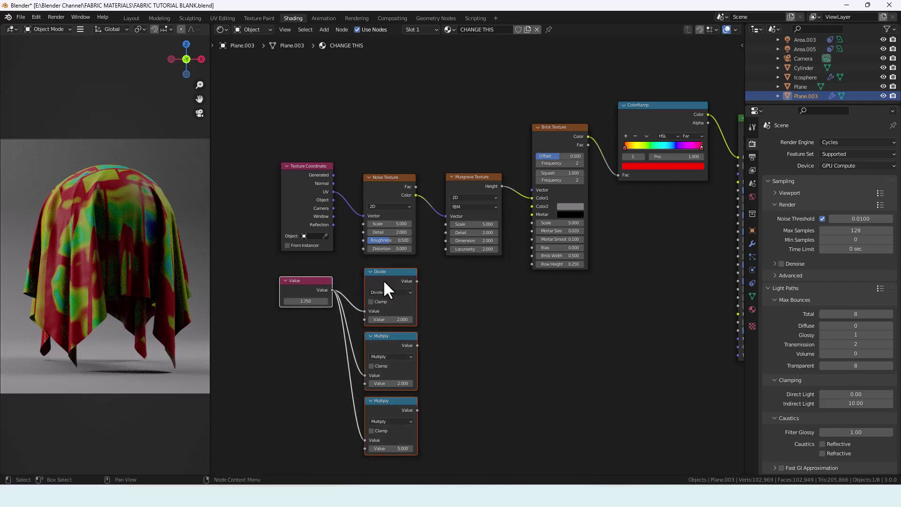
pyautogui.press('g')
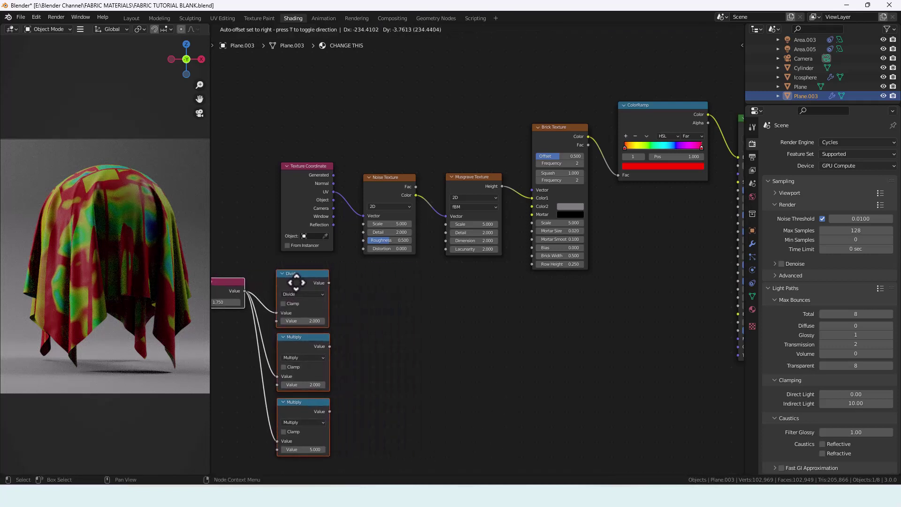
pyautogui.click(296, 282)
pyautogui.moveTo(356, 293); pyautogui.dragTo(381, 296, button='middle')
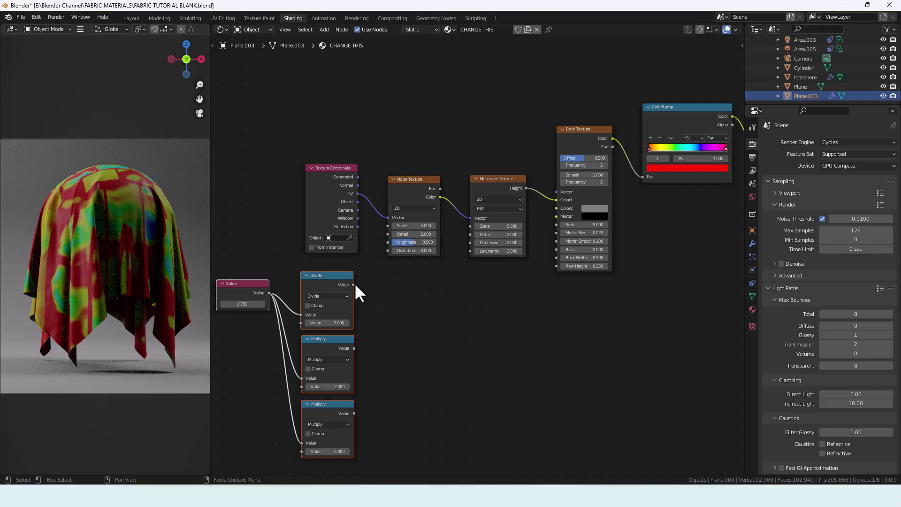
# Connect the Divide output to the Noise Texture's Roughness, and the Value node to its Scale and Detail
pyautogui.moveTo(353, 284); pyautogui.dragTo(383, 243)
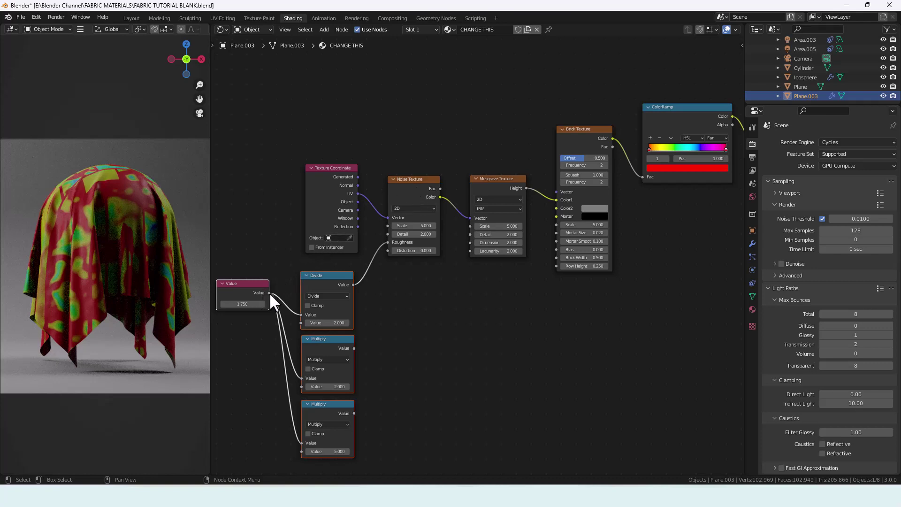
pyautogui.moveTo(269, 293); pyautogui.dragTo(387, 225)
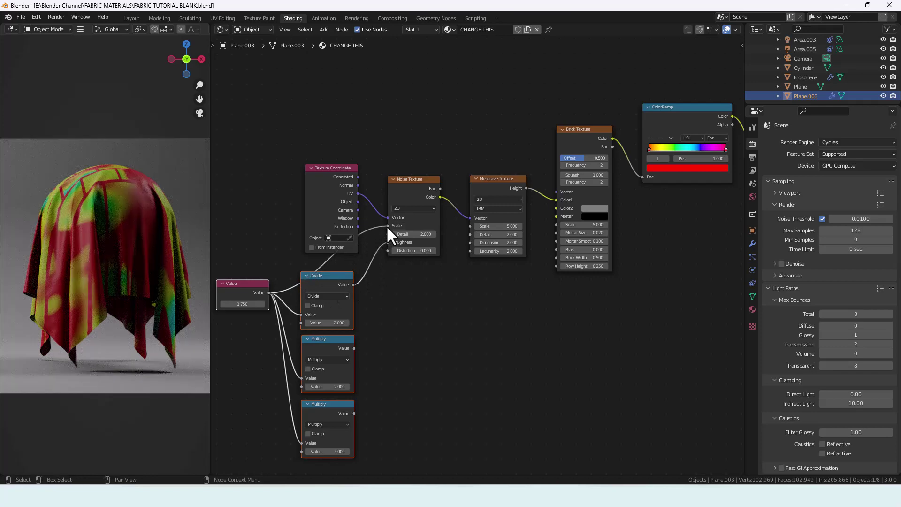
pyautogui.moveTo(268, 292); pyautogui.dragTo(387, 234)
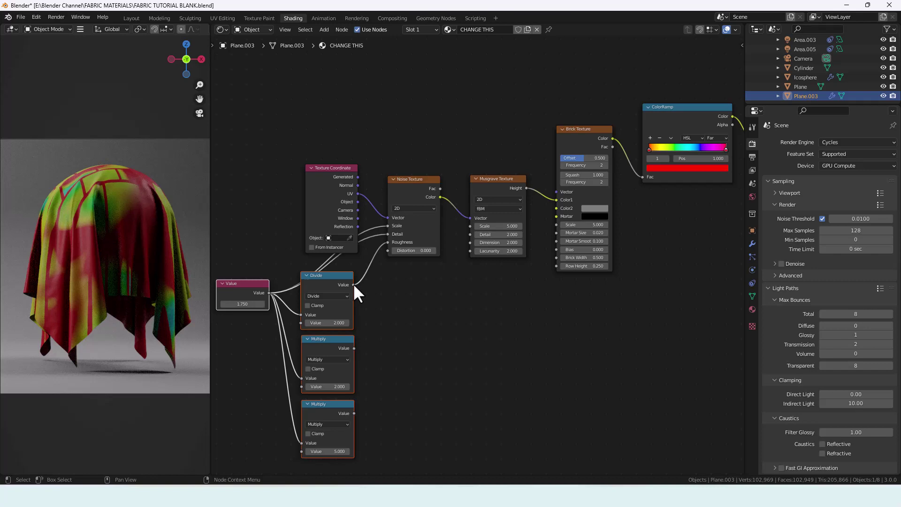
# Connect Divide to the Musgrave Texture's Dimension and Lacunarity, and the upper Multiply node to its Scale and Detail
pyautogui.moveTo(354, 285); pyautogui.dragTo(470, 226)
pyautogui.moveTo(354, 285); pyautogui.dragTo(467, 236)
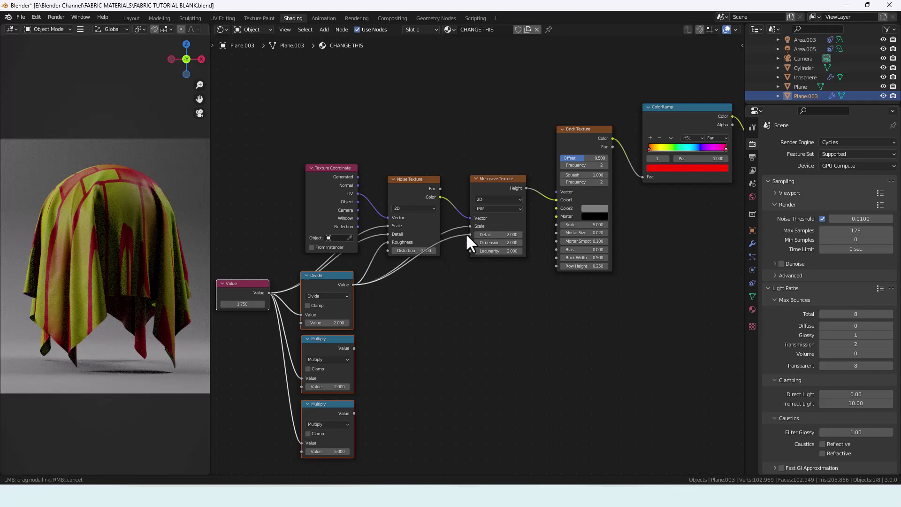
pyautogui.moveTo(465, 233)
pyautogui.mouseDown()
pyautogui.moveTo(460, 245)
pyautogui.moveTo(460, 225)
pyautogui.moveTo(470, 242)
pyautogui.mouseUp()
pyautogui.moveTo(353, 284); pyautogui.dragTo(470, 251)
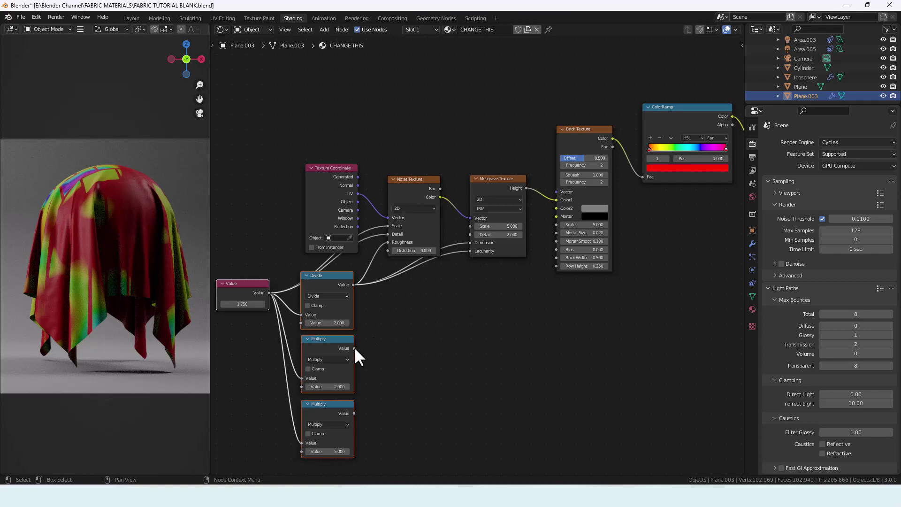
pyautogui.moveTo(353, 348); pyautogui.dragTo(470, 226)
pyautogui.moveTo(354, 348); pyautogui.dragTo(470, 235)
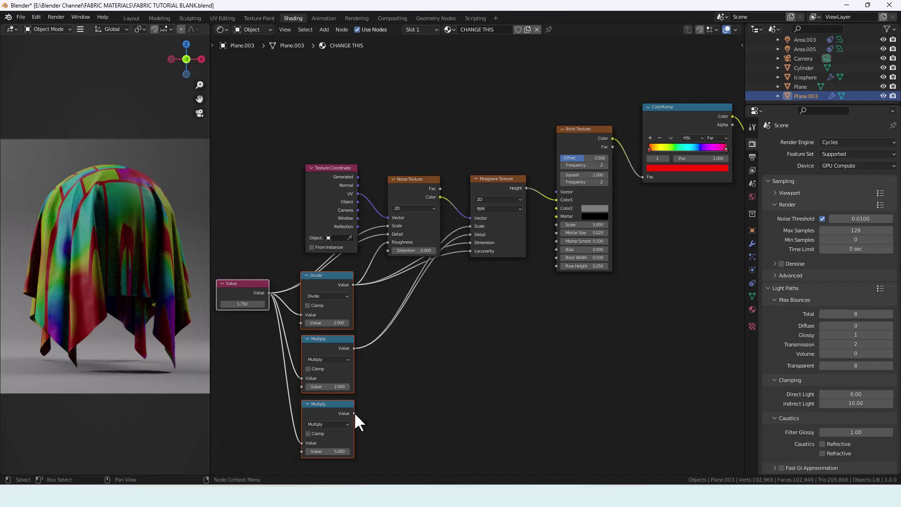
# Connect the lower Multiply node to the Brick Texture's Scale and move the Musgrave Height link from Color1 to Vector
pyautogui.moveTo(353, 413); pyautogui.dragTo(554, 224)
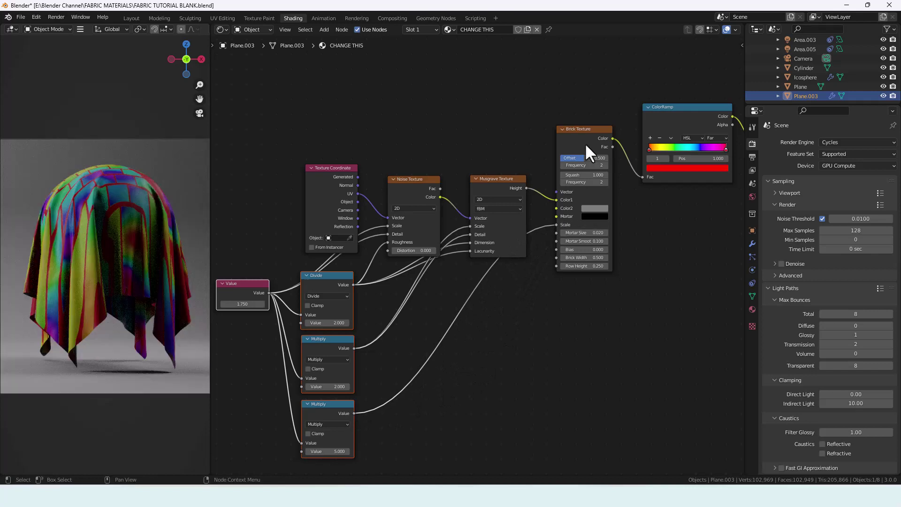
pyautogui.moveTo(618, 239); pyautogui.dragTo(559, 250, button='middle')
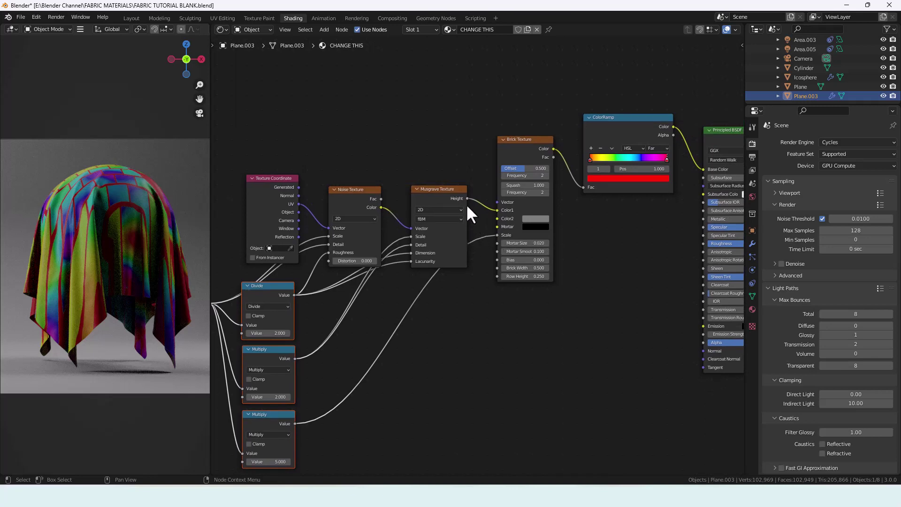
pyautogui.moveTo(497, 210); pyautogui.dragTo(497, 202)
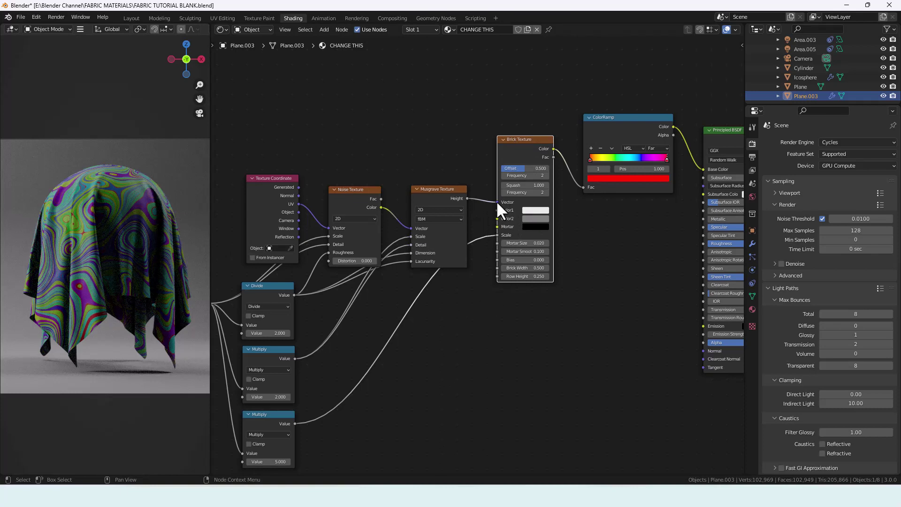
pyautogui.moveTo(497, 201)
pyautogui.mouseDown()
pyautogui.moveTo(498, 210)
pyautogui.moveTo(496, 201)
pyautogui.mouseUp()
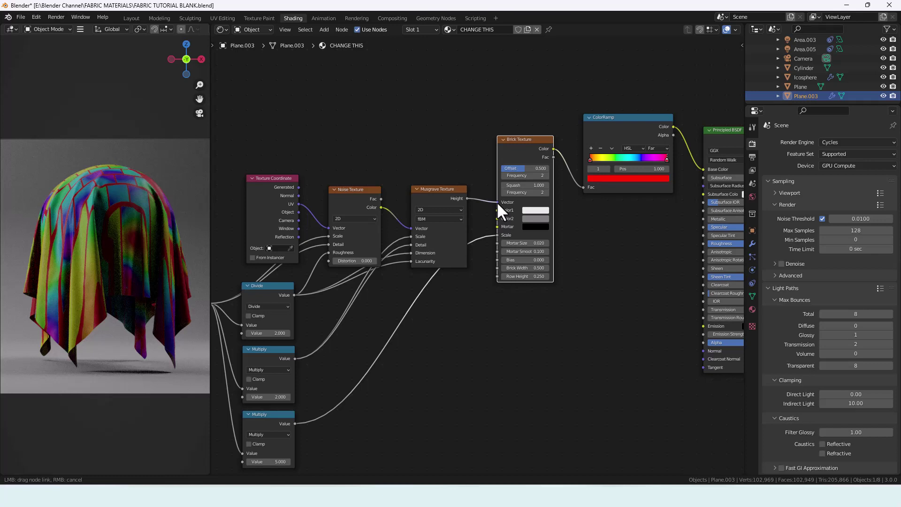
# Set the Brick Texture's Color1 to pure white and its Color2 to black with an HSV value of 0
pyautogui.click(536, 209)
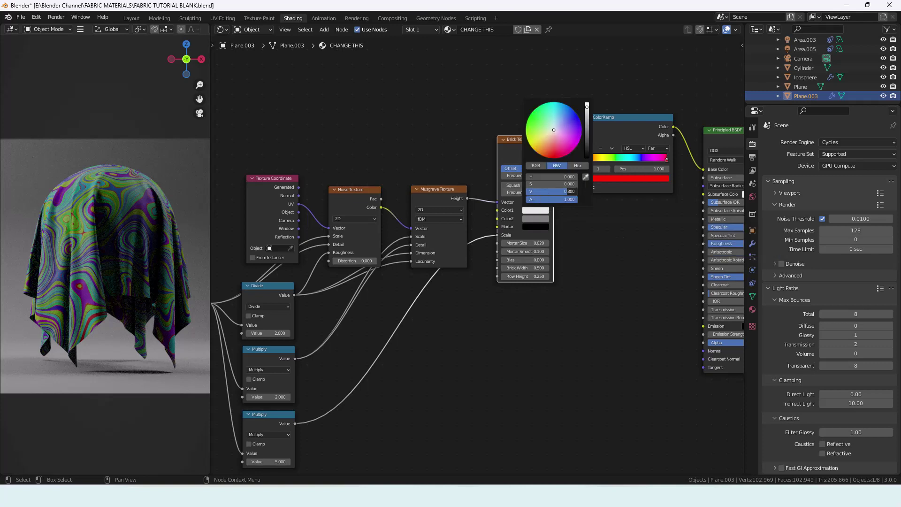
pyautogui.moveTo(538, 191); pyautogui.dragTo(575, 191)
pyautogui.click(536, 219)
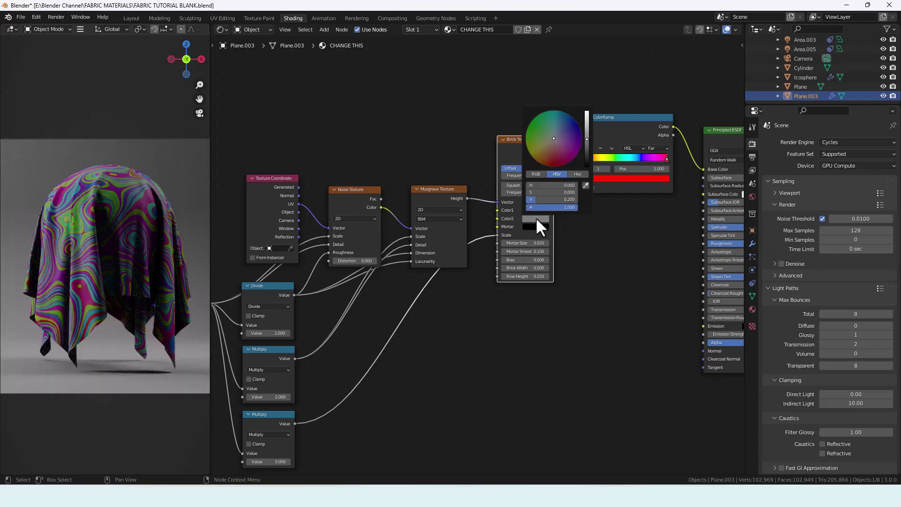
pyautogui.moveTo(535, 199); pyautogui.dragTo(511, 198)
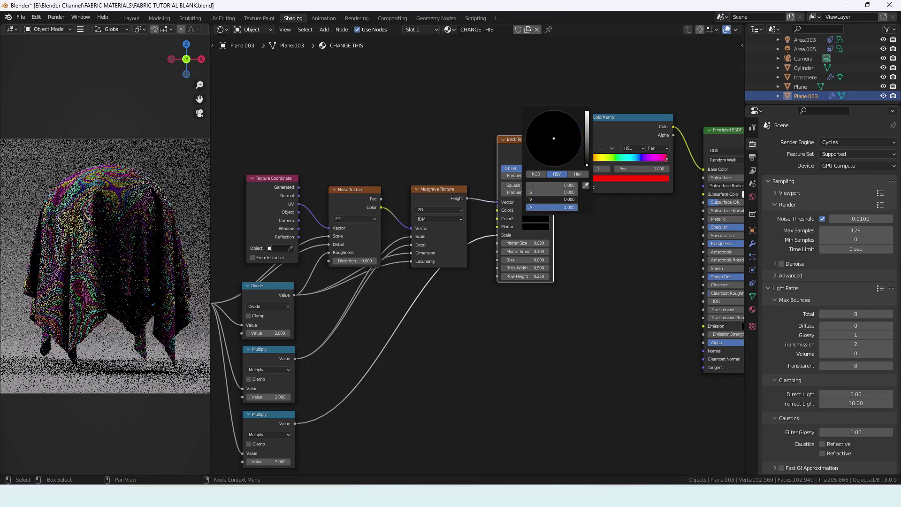
# Set the Brick Texture's Mortar color to an HSV value of 0.5 and its Mortar Smooth to 0
pyautogui.click(535, 226)
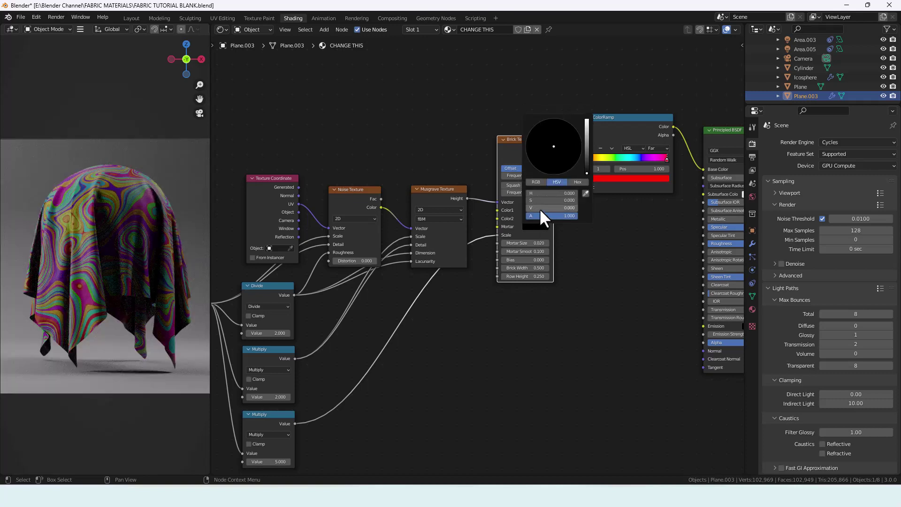
pyautogui.click(539, 207)
pyautogui.write('0.5')
pyautogui.press('Return')
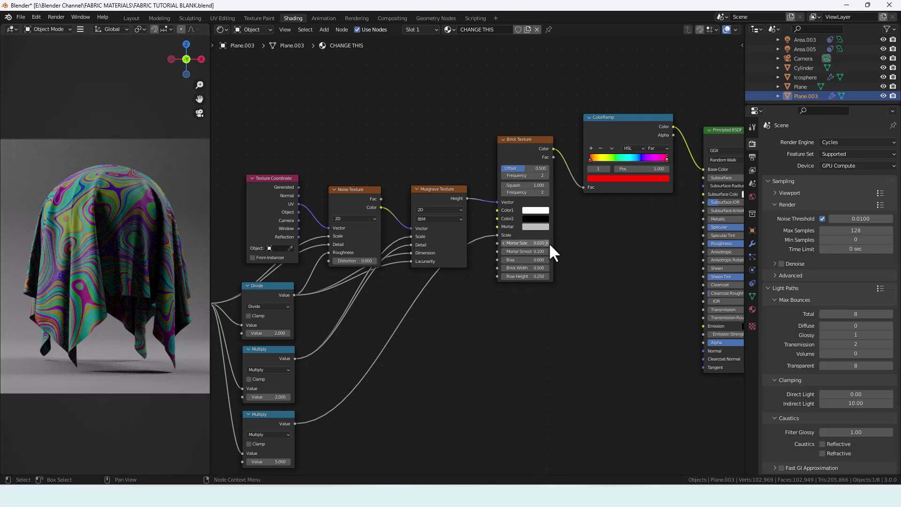
pyautogui.click(524, 252)
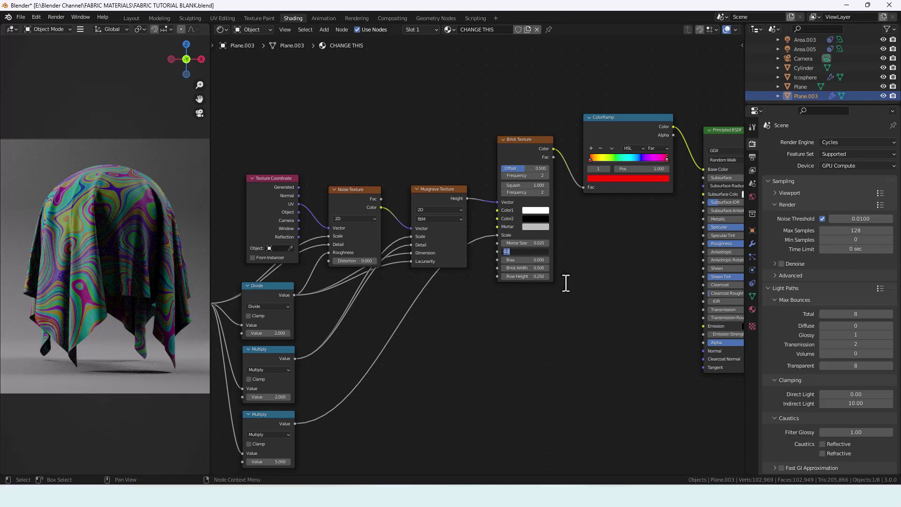
pyautogui.write('0')
pyautogui.press('Return')
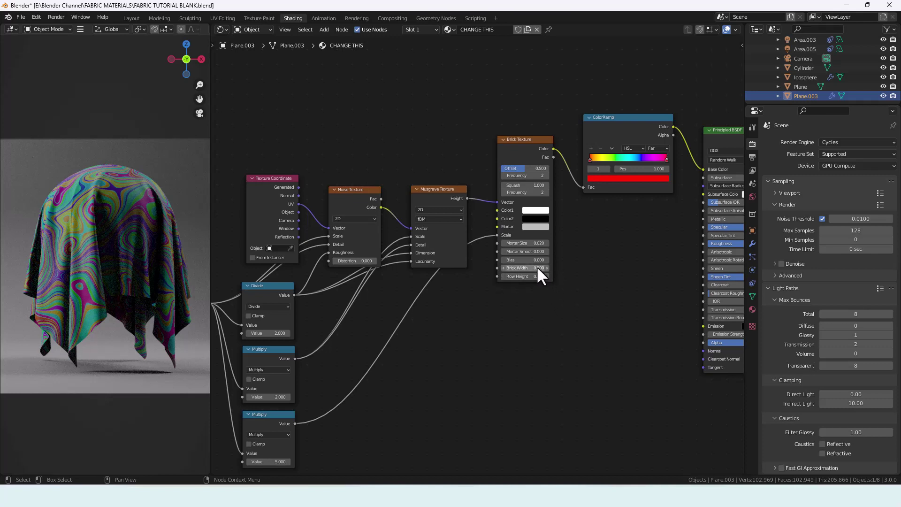
# Slide both ColorRamp stops slightly inward, placing the end stop at position 0.977
pyautogui.moveTo(608, 218); pyautogui.dragTo(553, 254, button='middle')
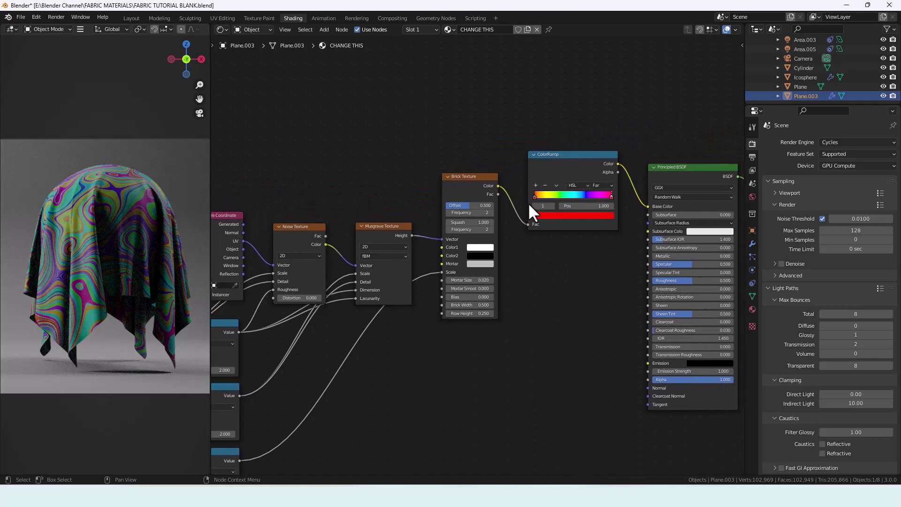
pyautogui.moveTo(535, 197); pyautogui.dragTo(544, 197)
pyautogui.moveTo(609, 196)
pyautogui.mouseDown()
pyautogui.moveTo(600, 196)
pyautogui.moveTo(608, 197)
pyautogui.mouseUp()
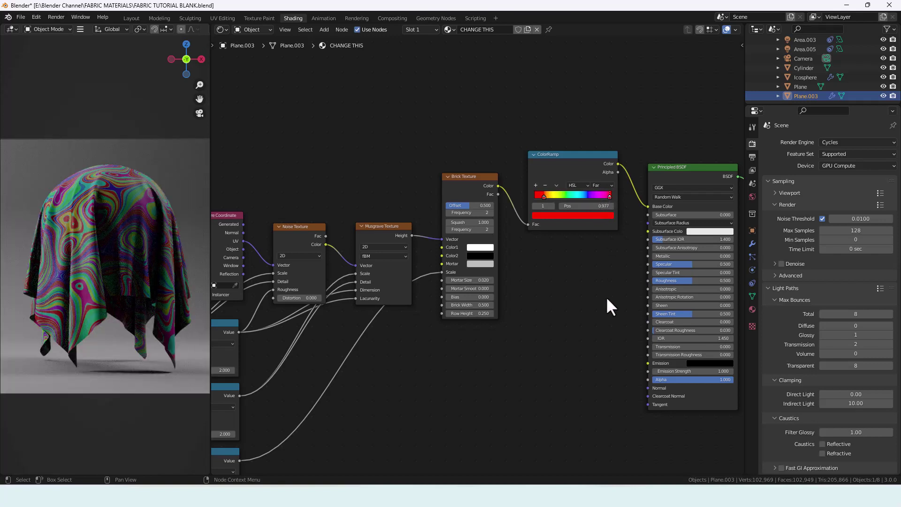
# Set the Principled BSDF's Specular to 0.15 and its Roughness to 0.7
pyautogui.moveTo(607, 298); pyautogui.dragTo(478, 294, button='middle')
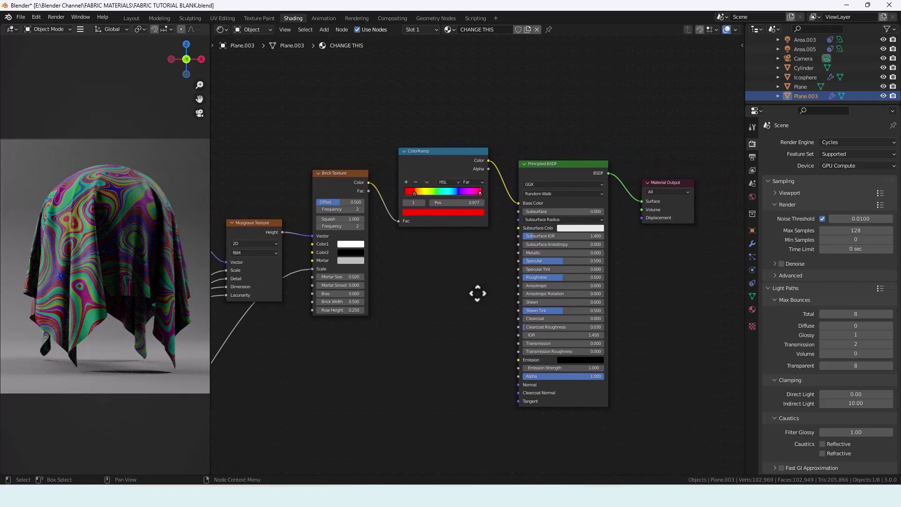
pyautogui.click(537, 260)
pyautogui.write('.15')
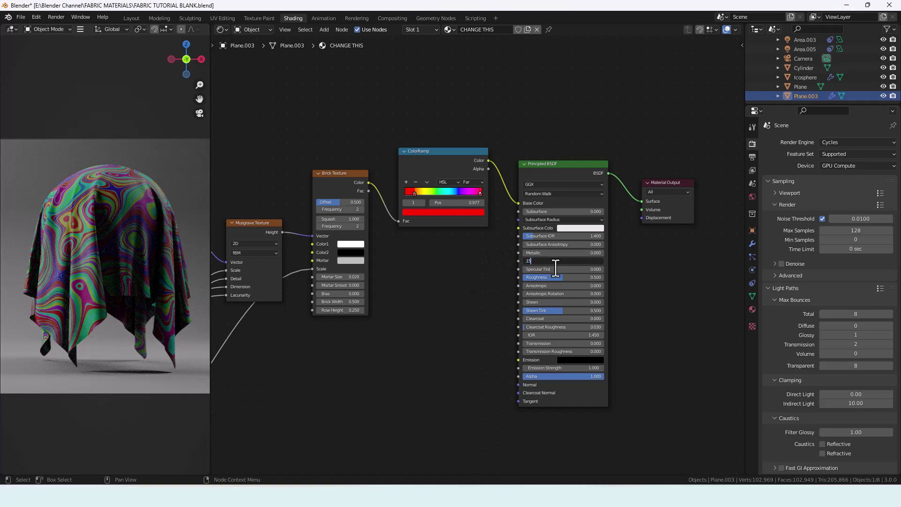
pyautogui.press('Return')
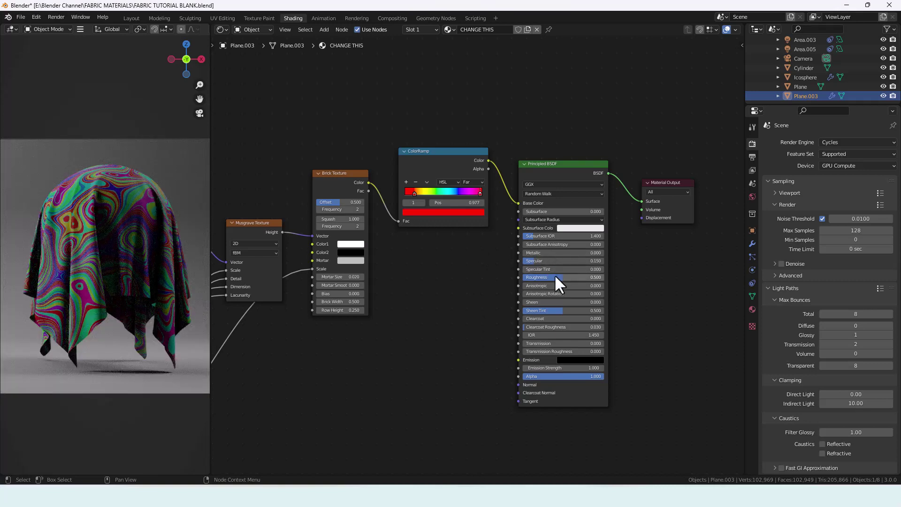
pyautogui.click(554, 277)
pyautogui.press('BackSpace')
pyautogui.write('.7')
pyautogui.press('Return')
# Set the Principled BSDF's Transmission to 0.5
pyautogui.click(557, 344)
pyautogui.write('.5')
pyautogui.press('Return')
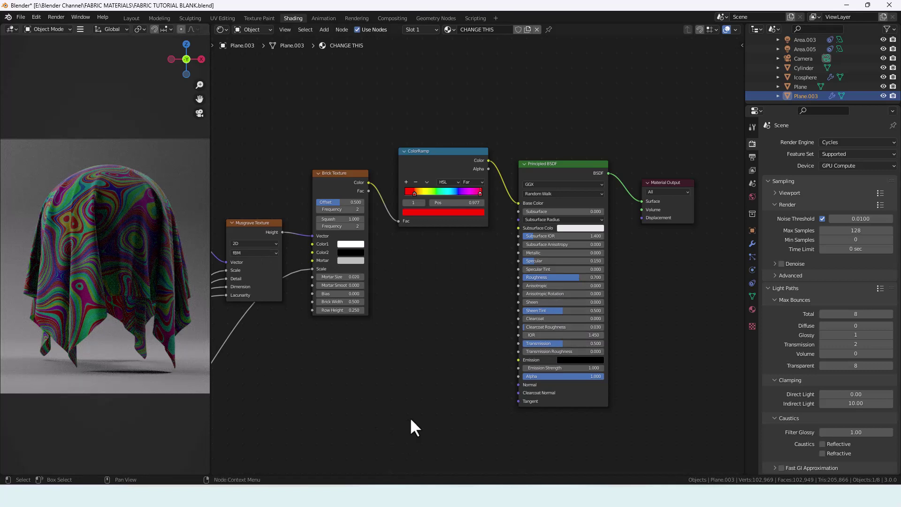
# Move the Texture Coordinate node away from the Noise Texture and place the Value node directly beneath it
pyautogui.scroll(-4, 461, 303)
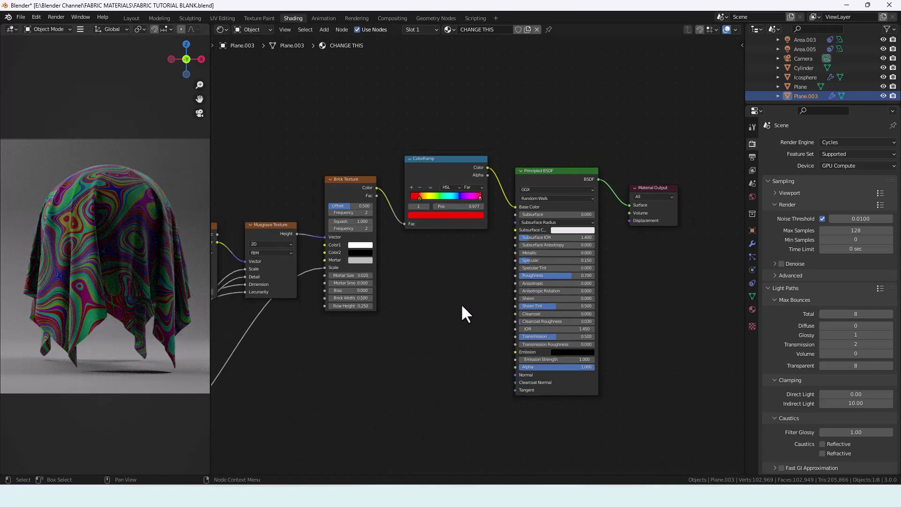
pyautogui.moveTo(455, 299); pyautogui.dragTo(565, 294, button='middle')
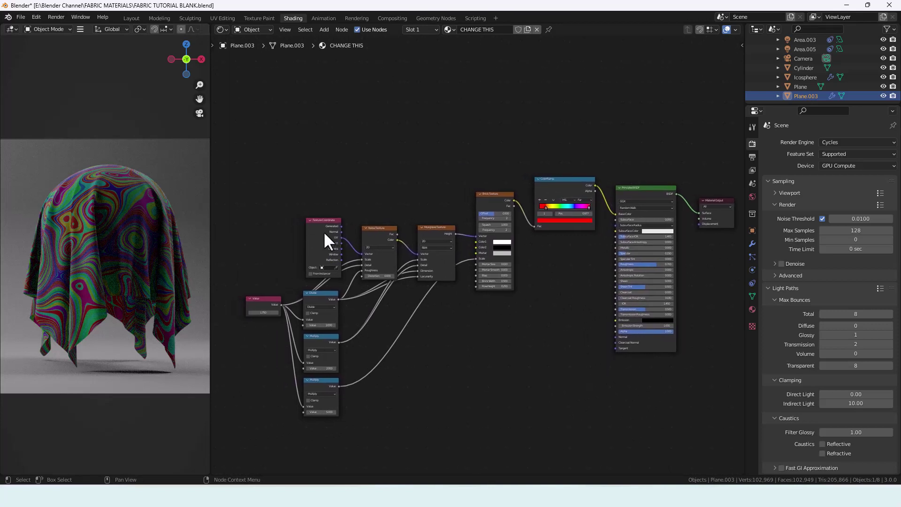
pyautogui.moveTo(324, 233); pyautogui.dragTo(265, 231)
pyautogui.moveTo(259, 300); pyautogui.dragTo(262, 290)
pyautogui.moveTo(557, 323); pyautogui.dragTo(552, 318, button='middle')
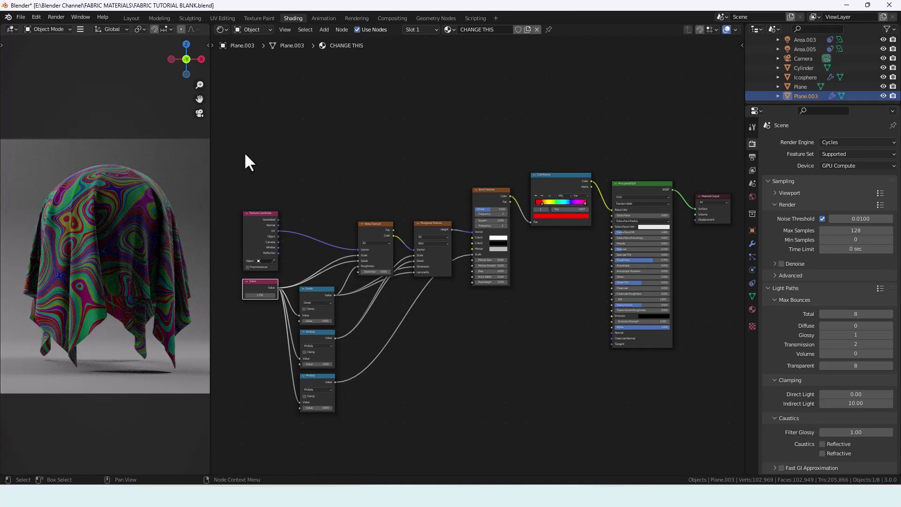
# Group the Texture Coordinate, texture, ColorRamp and Math nodes into one node group, leaving the Value node out, and return to the main material tree
pyautogui.press('b')
pyautogui.moveTo(281, 172); pyautogui.dragTo(569, 257)
pyautogui.press('b')
pyautogui.moveTo(420, 408); pyautogui.dragTo(312, 288)
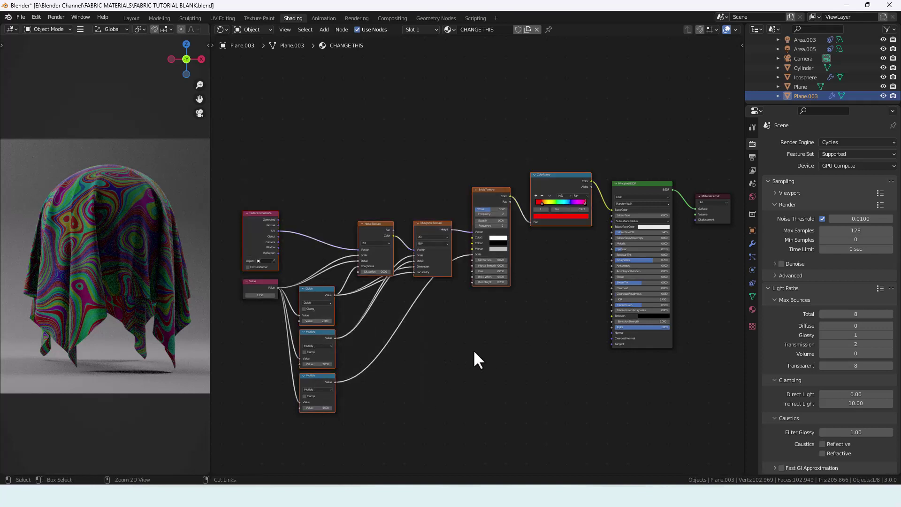
pyautogui.hotkey('ctrl', 'g')
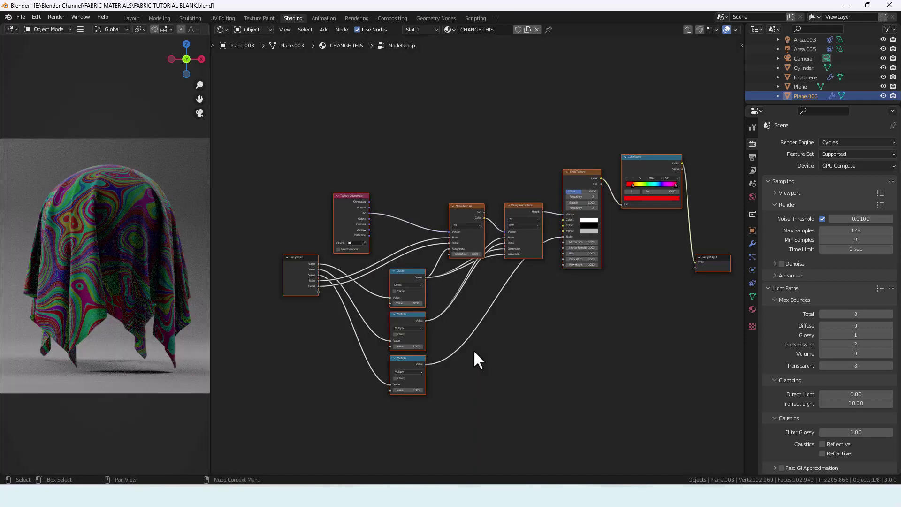
pyautogui.click(687, 29)
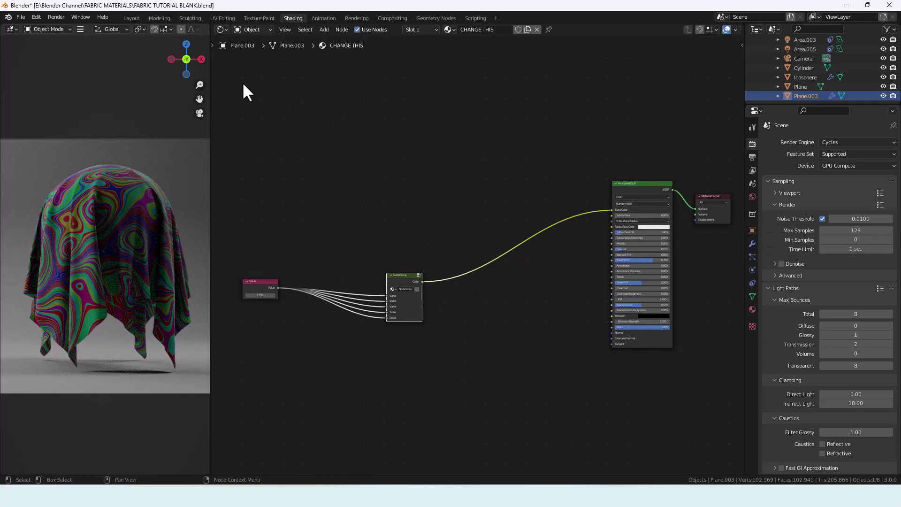
# Select all the remaining nodes and align them compactly around the node group
pyautogui.moveTo(242, 82); pyautogui.dragTo(708, 401)
pyautogui.press('shift')
pyautogui.hotkey('shift', '=')
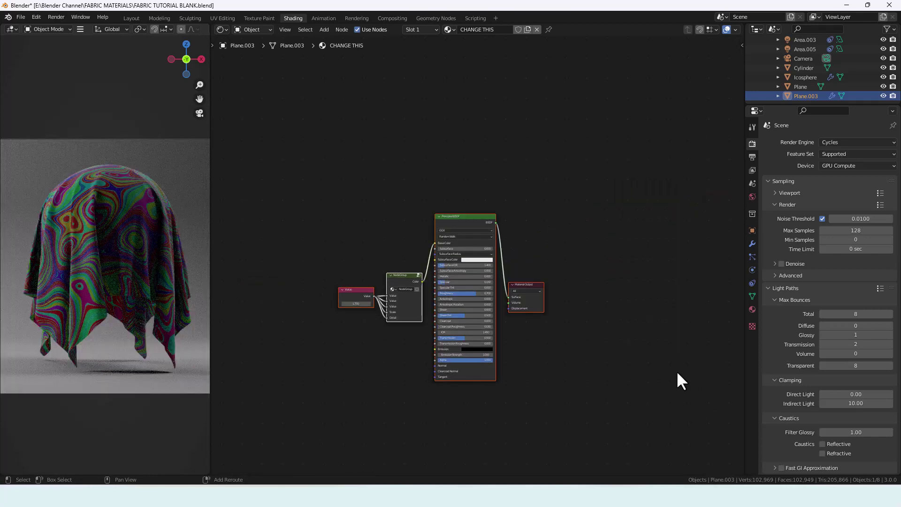
pyautogui.scroll(2, 528, 375)
pyautogui.keyDown('ctrl'); pyautogui.moveTo(539, 388); pyautogui.dragTo(595, 307, button='middle'); pyautogui.keyUp('ctrl')
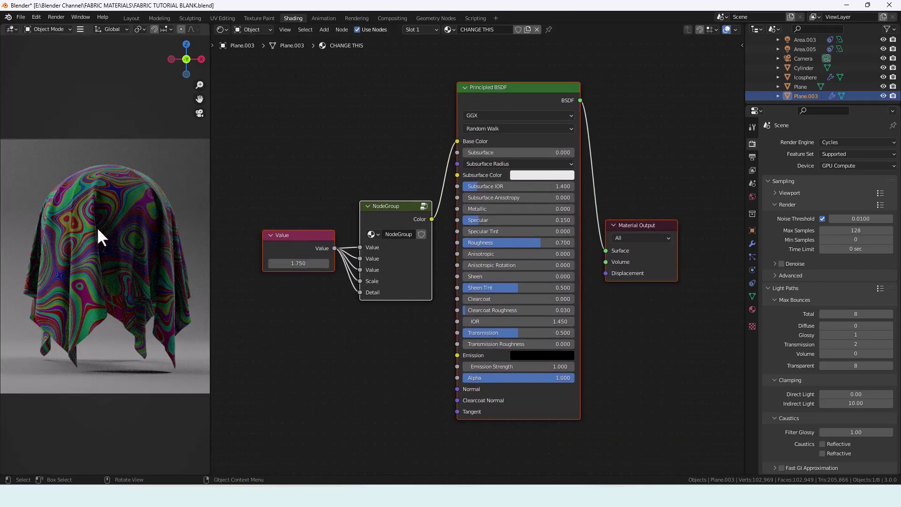
# Adjust the Value node to 1.840 to vary the swirling pattern on the cloth
pyautogui.scroll(2, 97, 227)
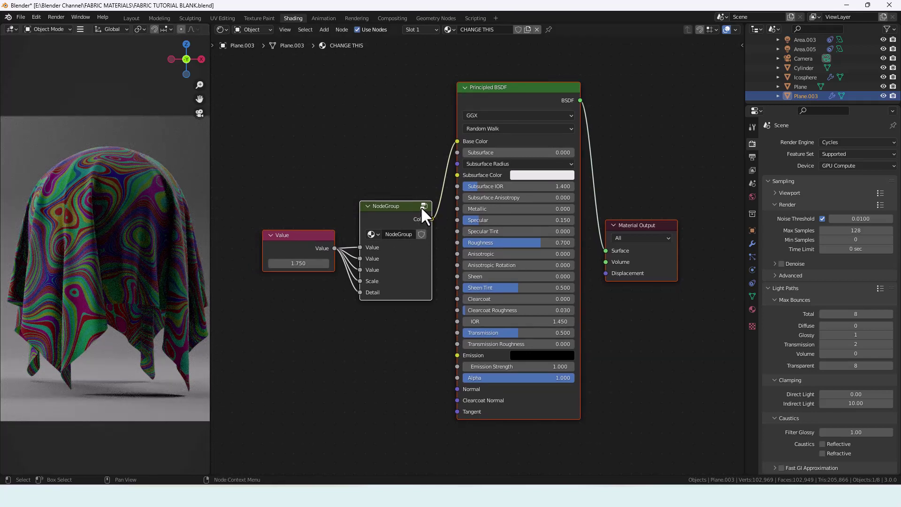
pyautogui.moveTo(294, 266)
pyautogui.mouseDown()
pyautogui.moveTo(310, 263)
pyautogui.moveTo(285, 267)
pyautogui.mouseUp()
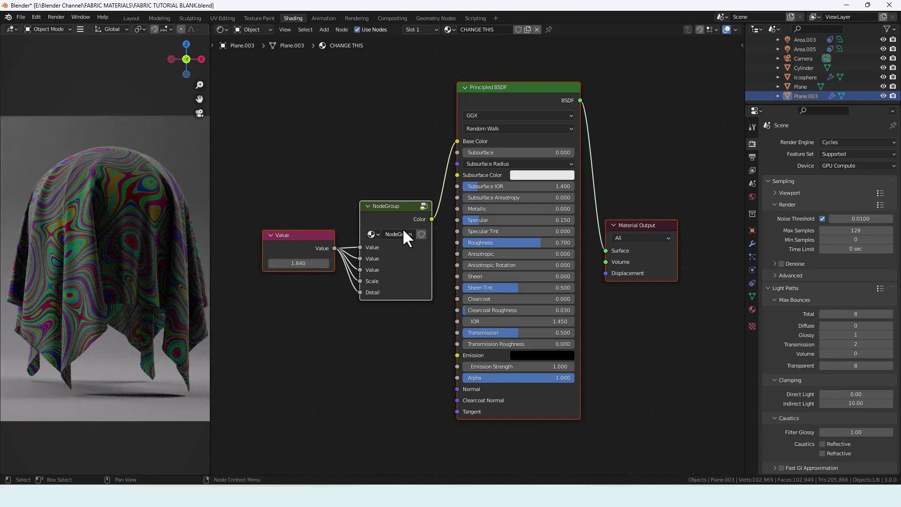
# Open the node group to review the nodes inside it and return to the main material tree
pyautogui.click(423, 207)
pyautogui.scroll(-3, 446, 249)
pyautogui.keyDown('ctrl'); pyautogui.hscroll(3, 607, 228); pyautogui.keyUp('ctrl')
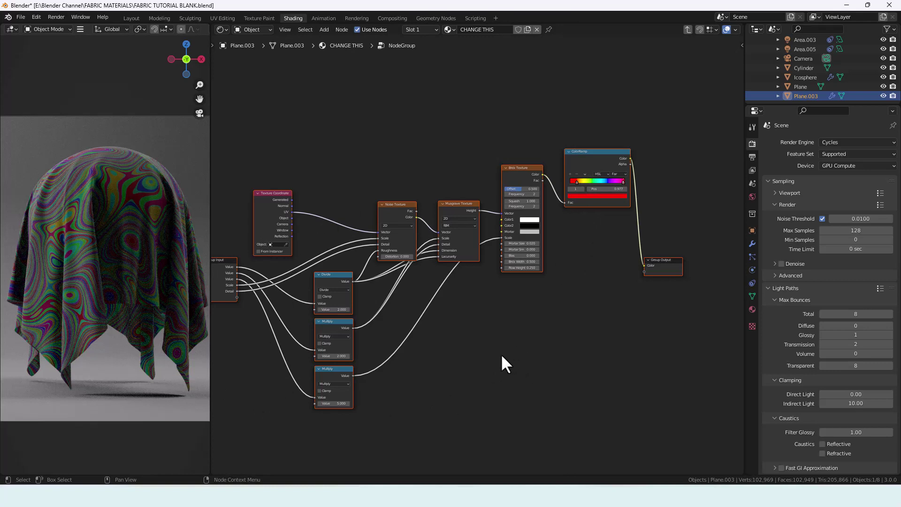
pyautogui.click(687, 29)
pyautogui.scroll(3, 533, 284)
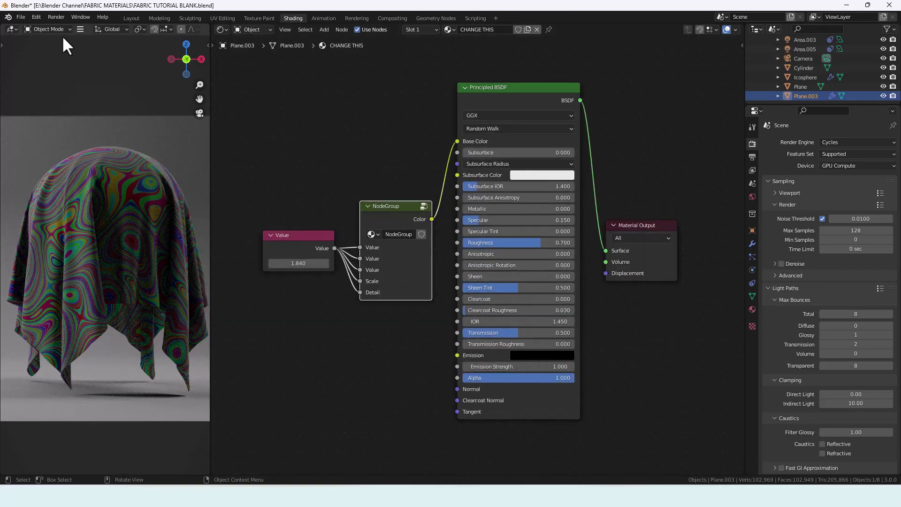
# Render the scene as a still image
pyautogui.click(56, 17)
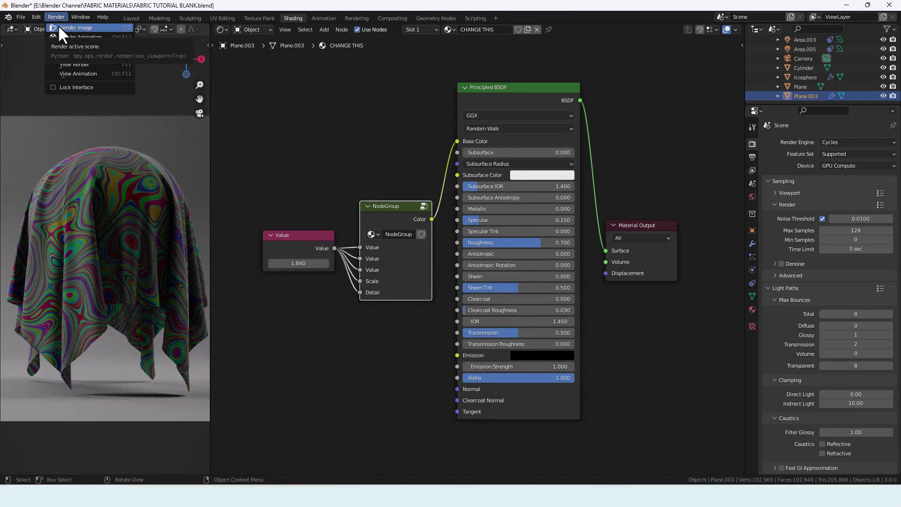
pyautogui.click(59, 27)
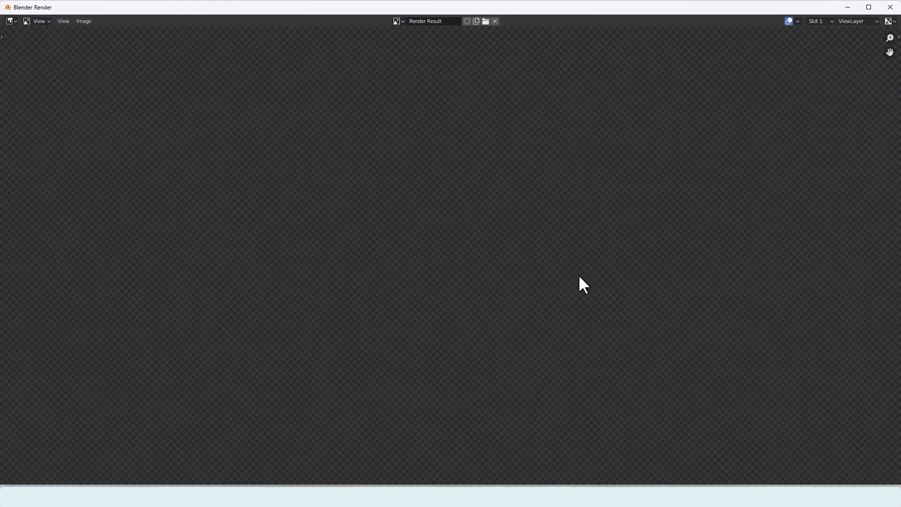